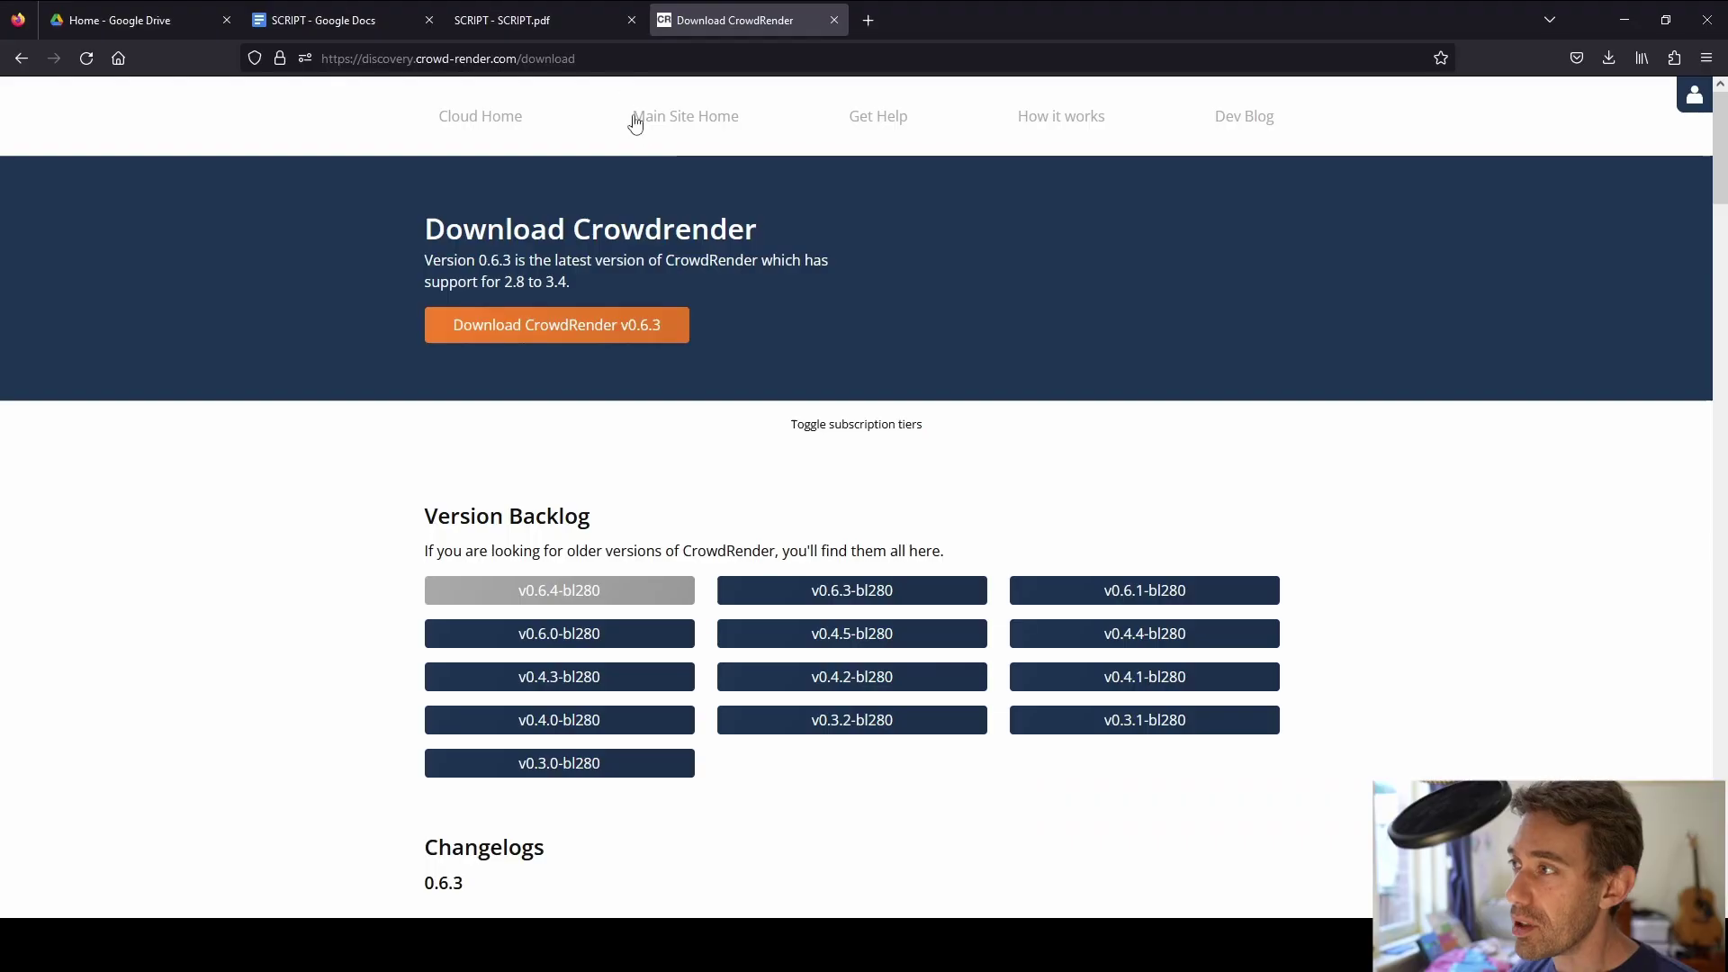
Expand the subscription tiers on the CrowdRender download page in Firefox
click(621, 58)
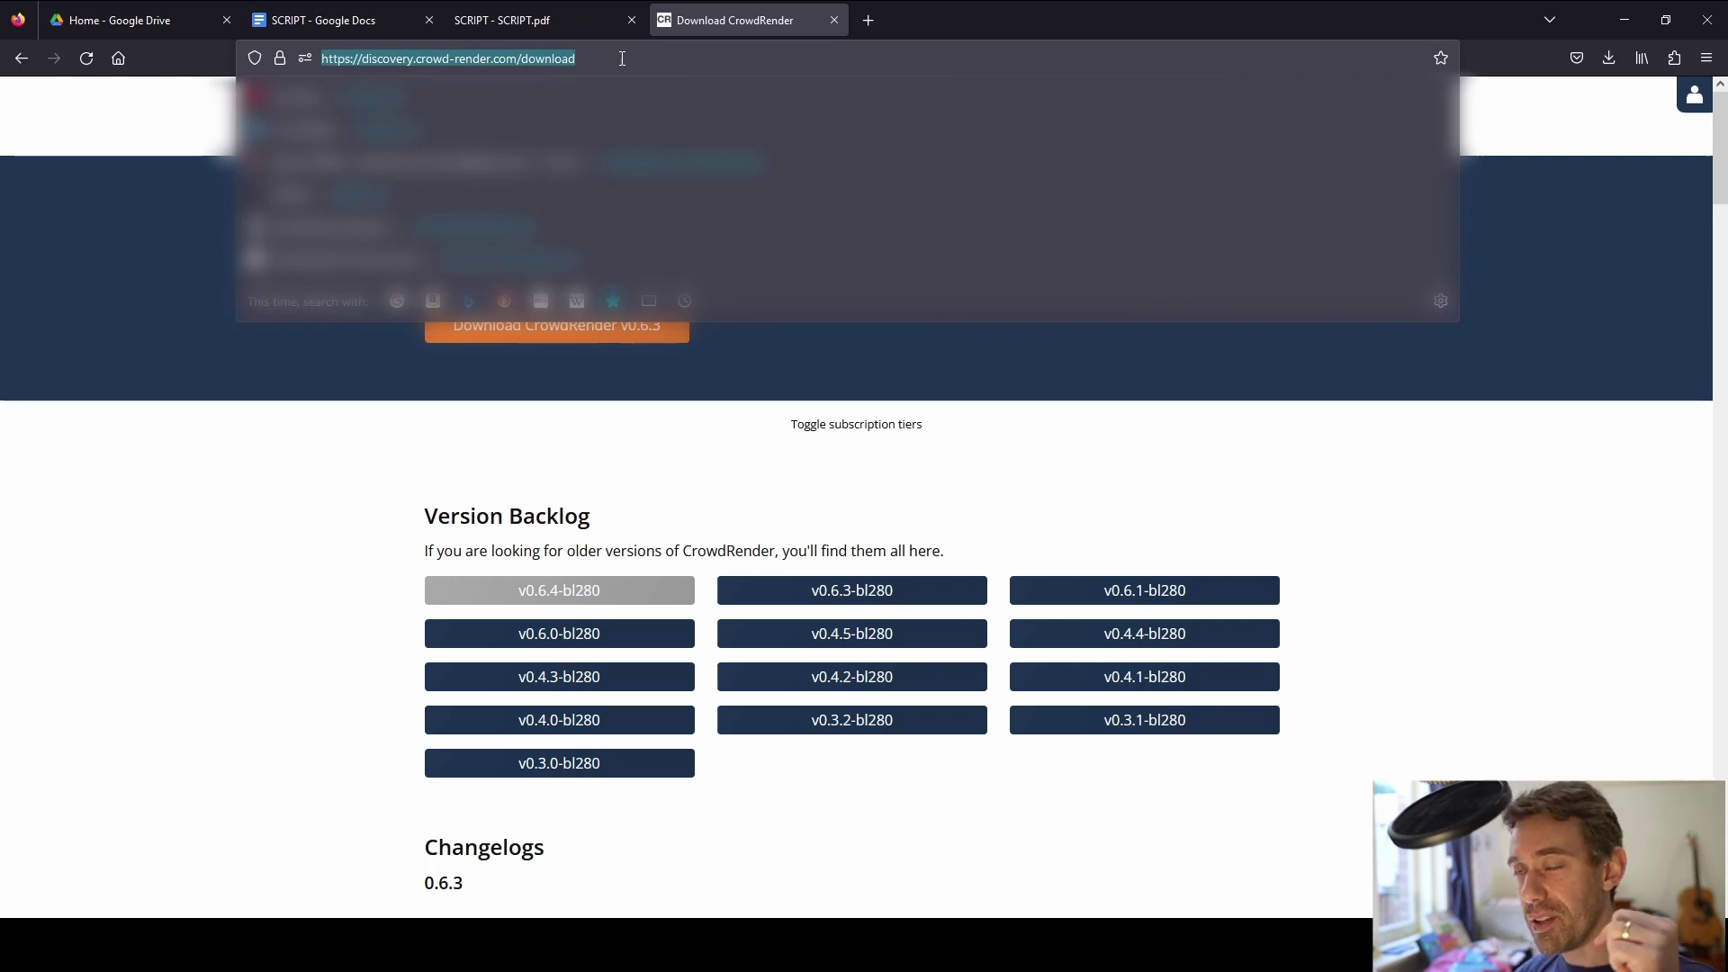
click(278, 471)
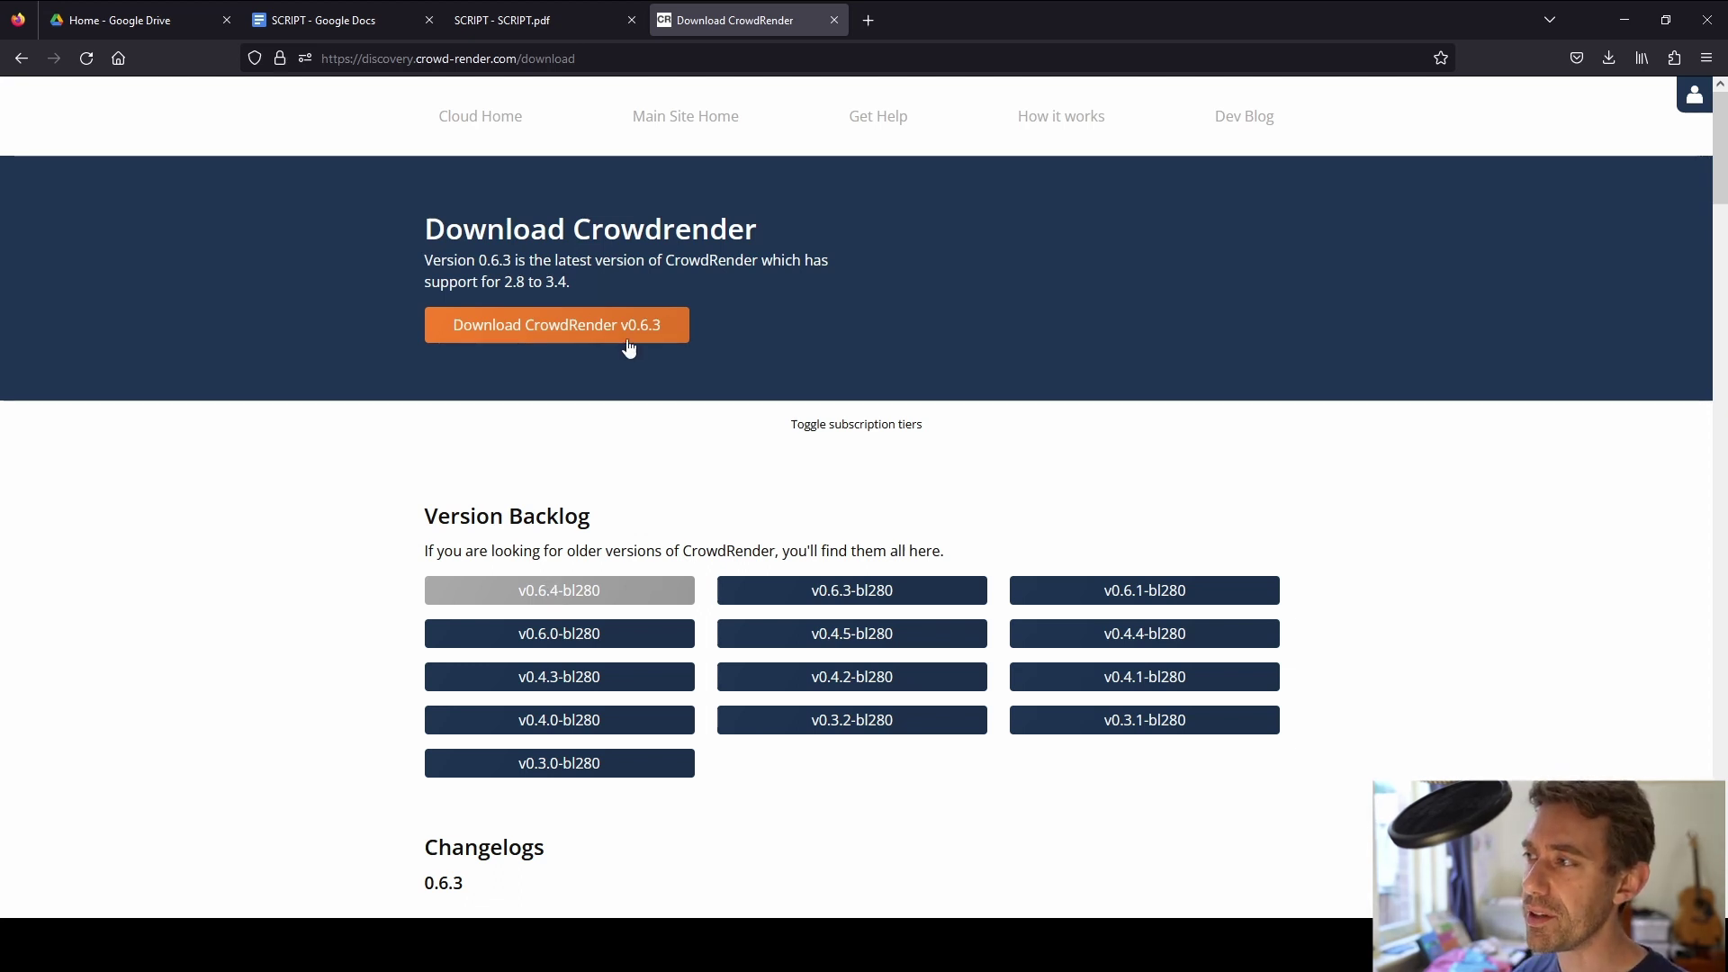
click(856, 424)
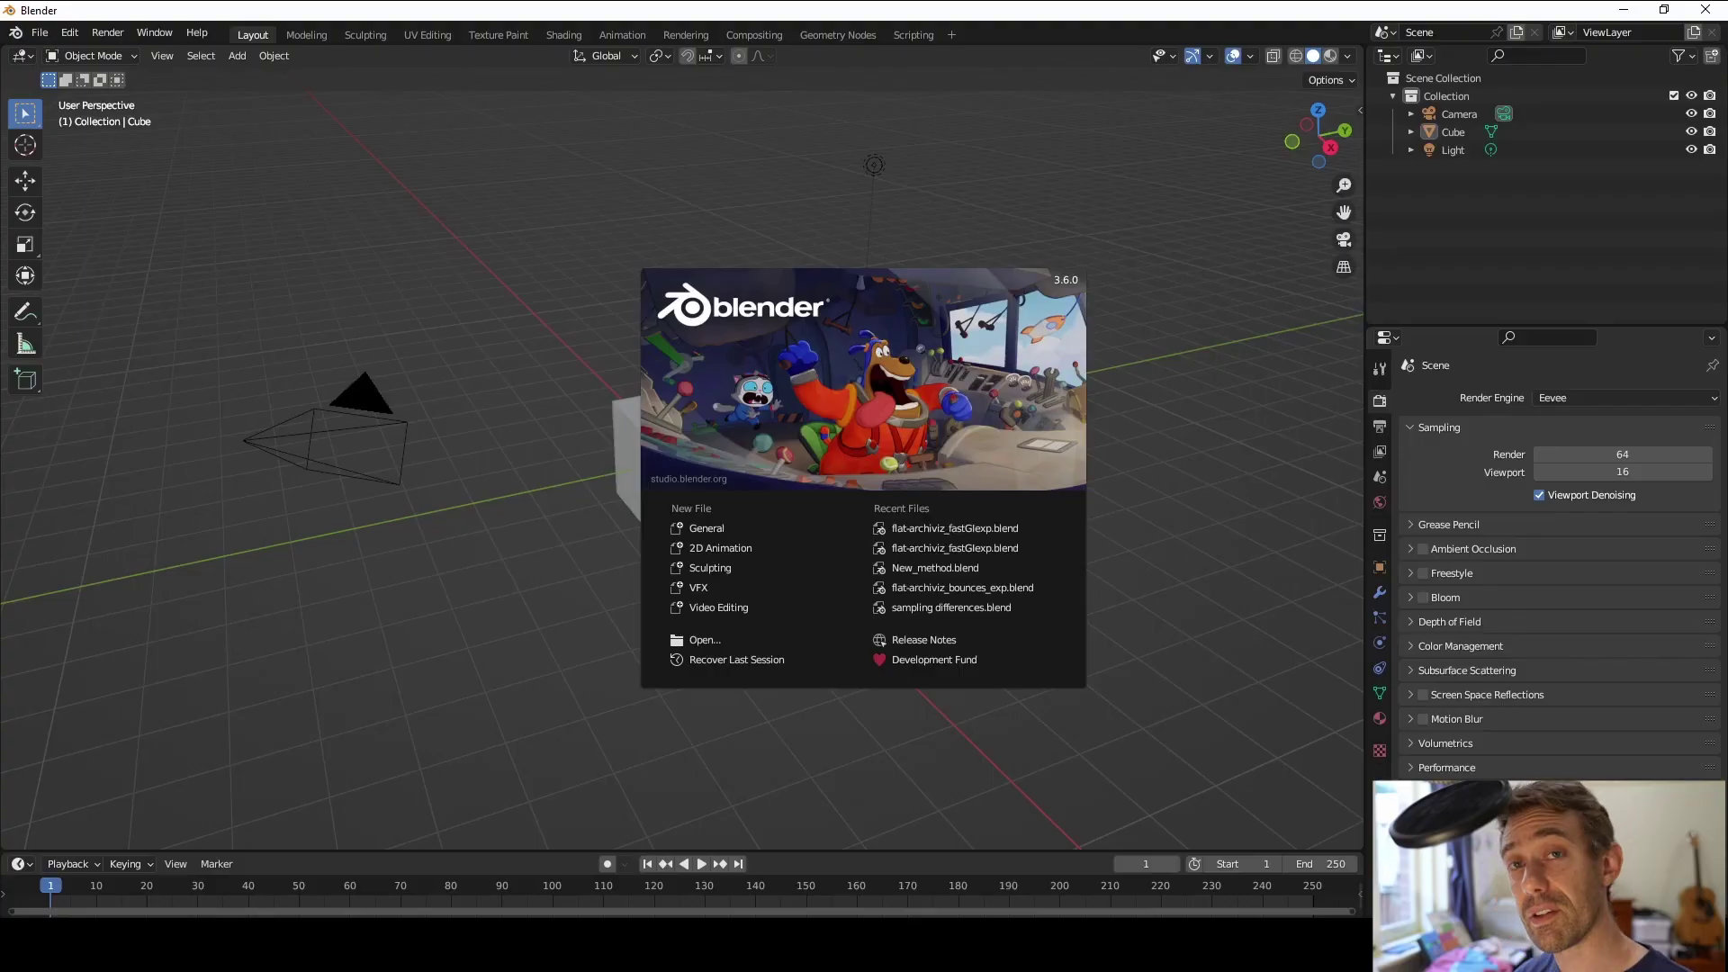
From Preferences > Add-ons, install an add-on file and select cr_064_bl280.zip in Downloads
click(69, 33)
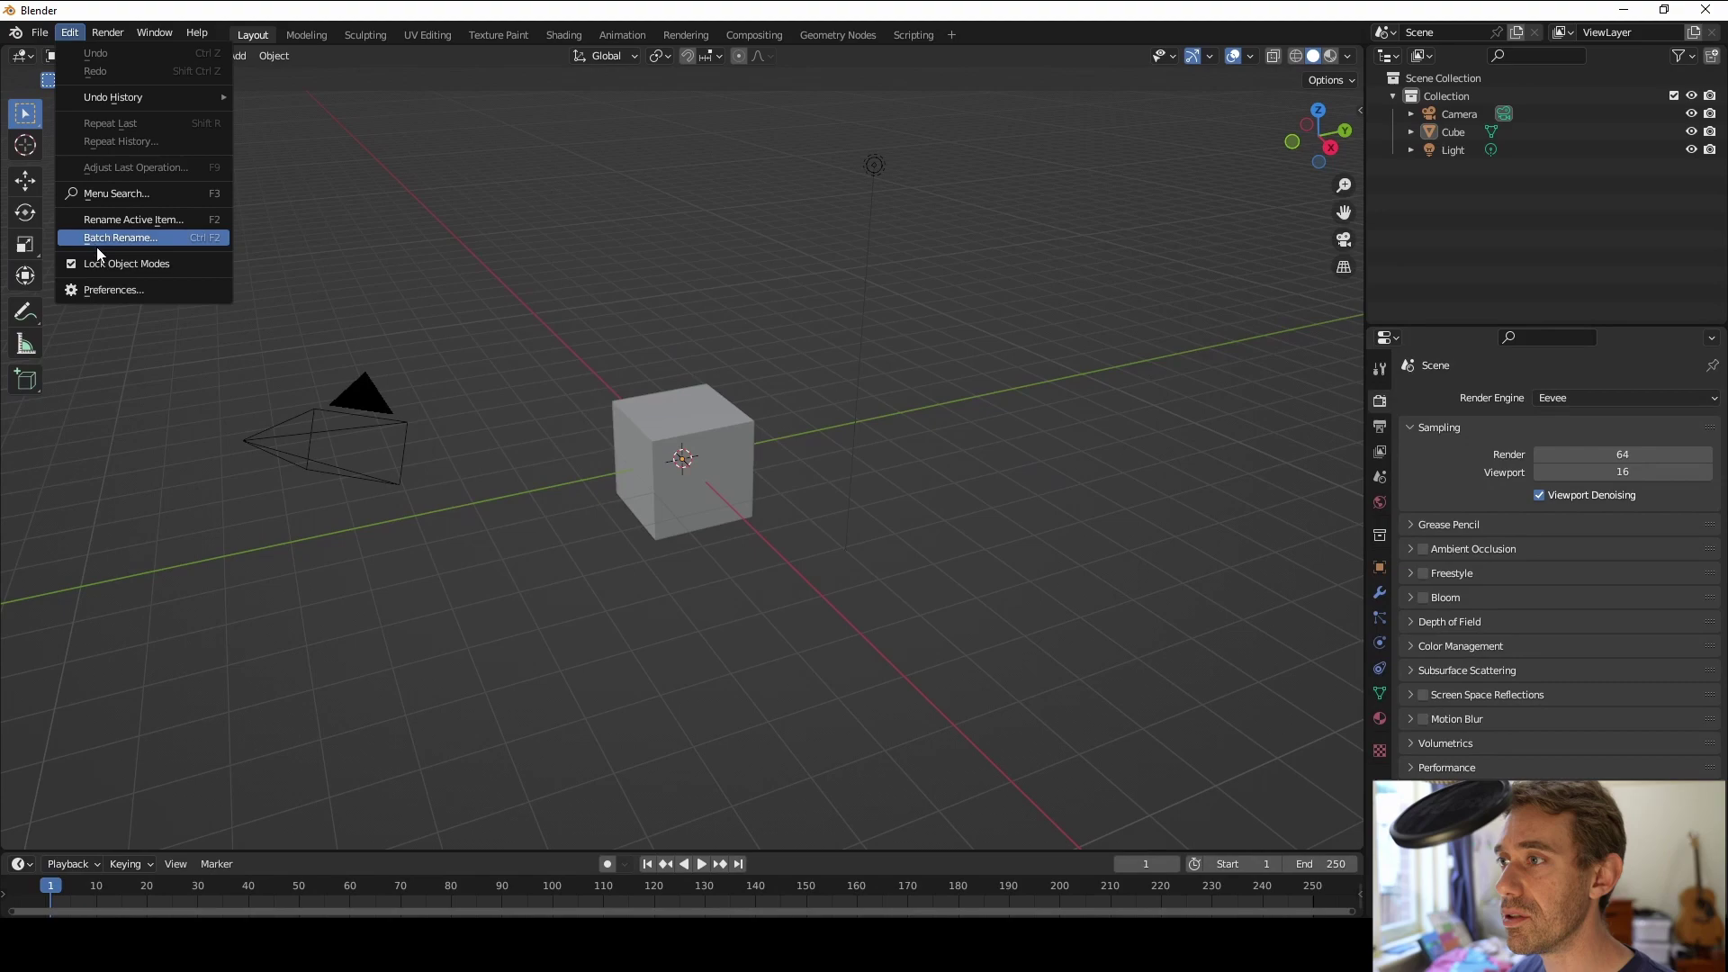
click(111, 290)
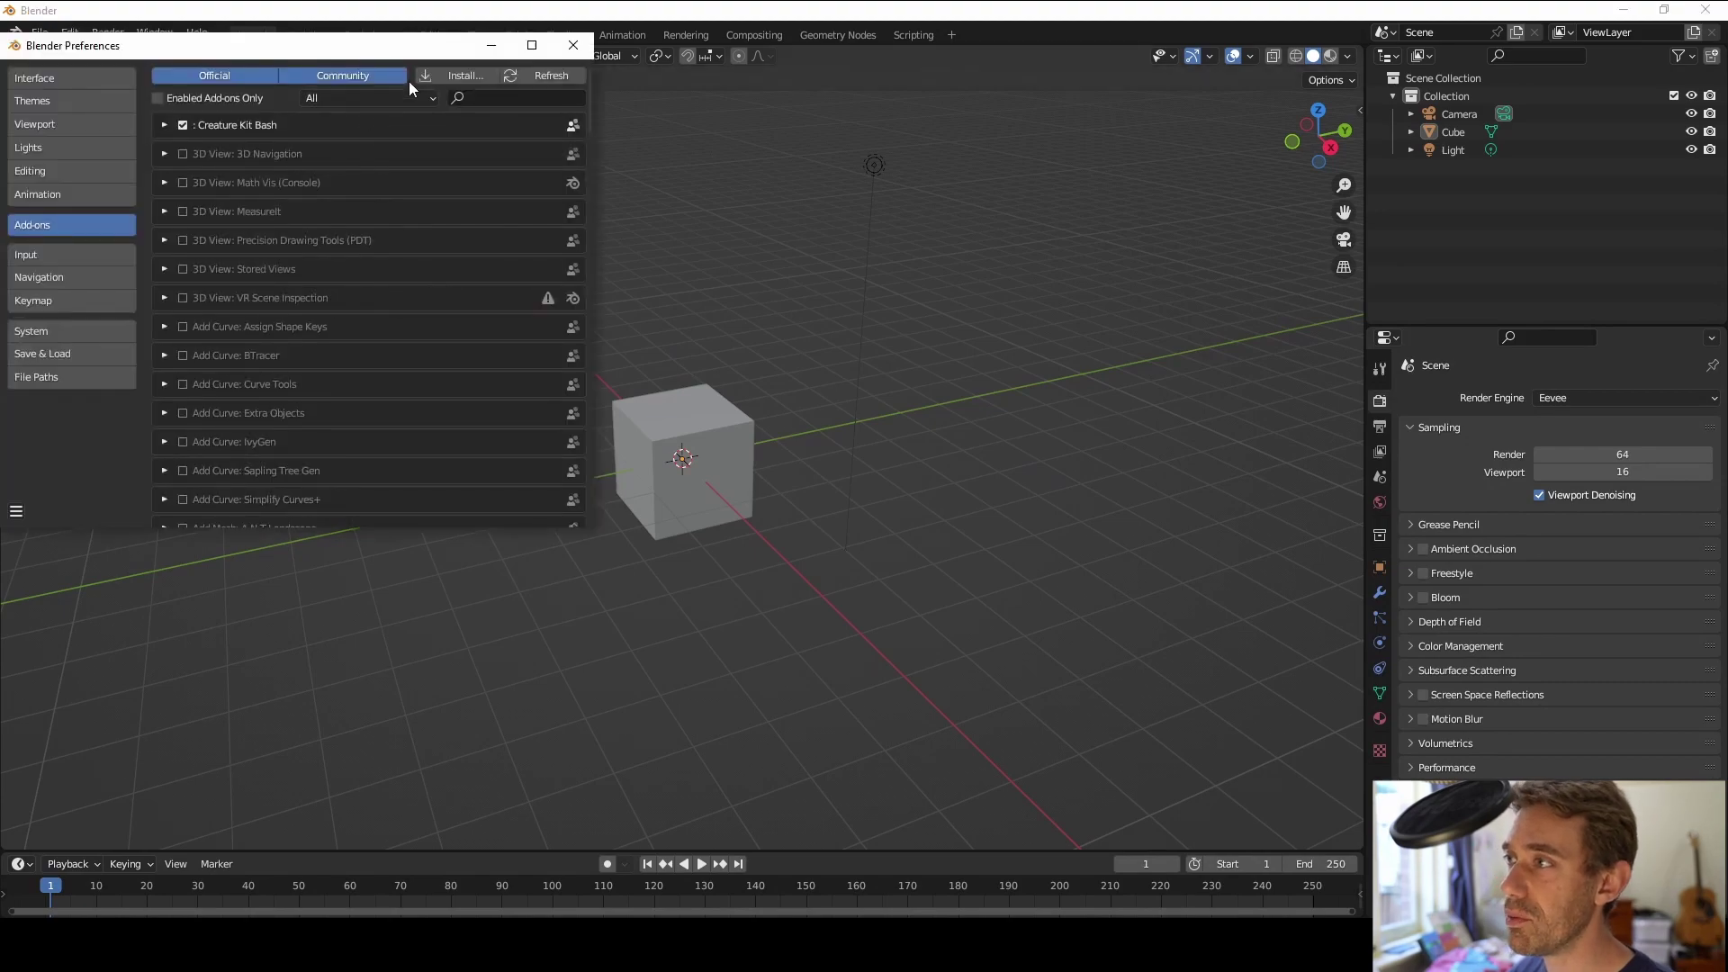
click(440, 70)
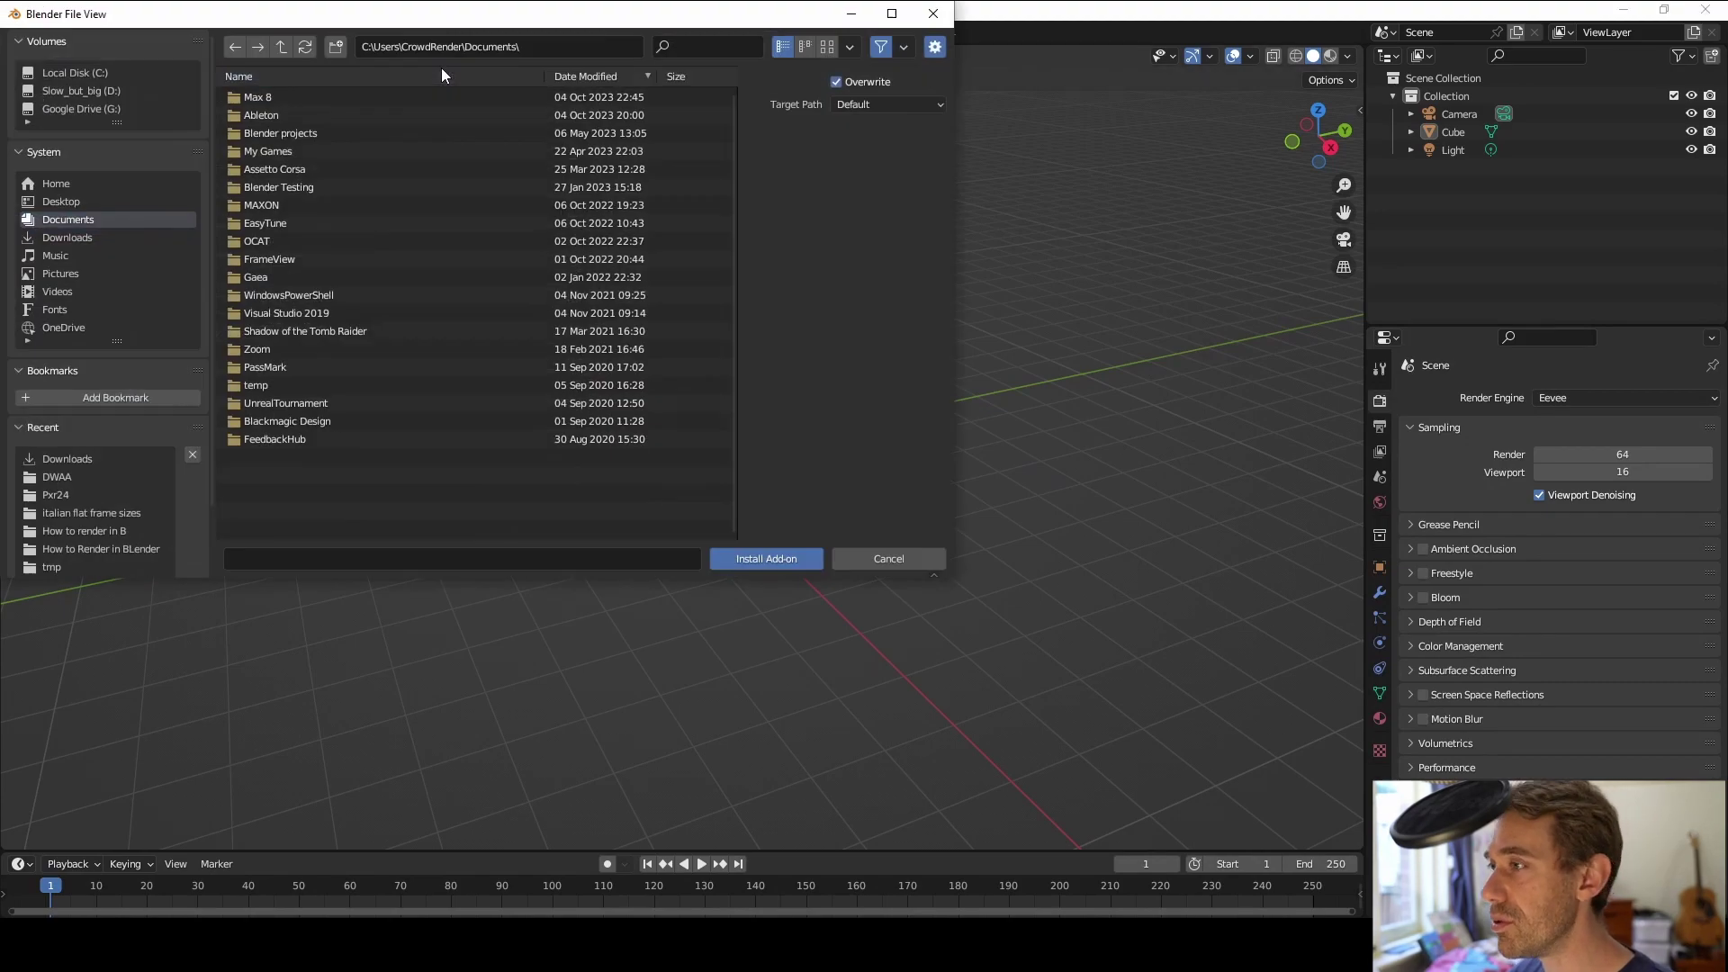
click(68, 236)
scroll(409, 270, down, 5)
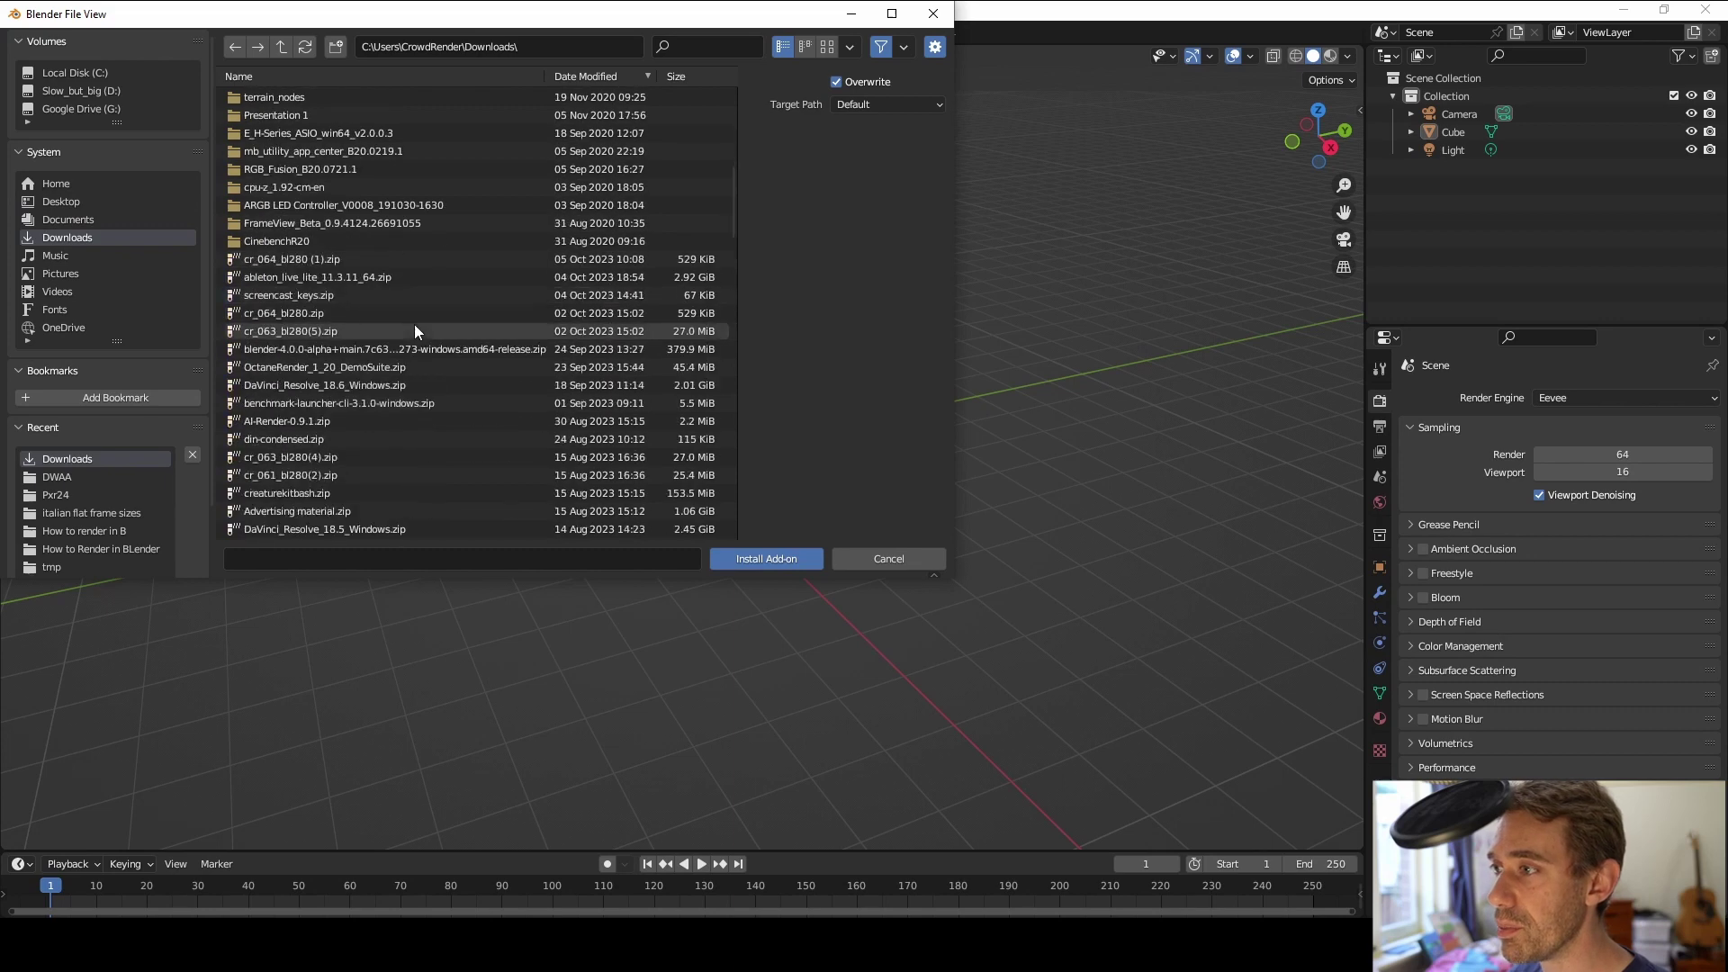
click(295, 309)
Install cr_064_bl280.zip and enable Render: CrowdRender, re-ticking its checkbox once
double_click(333, 311)
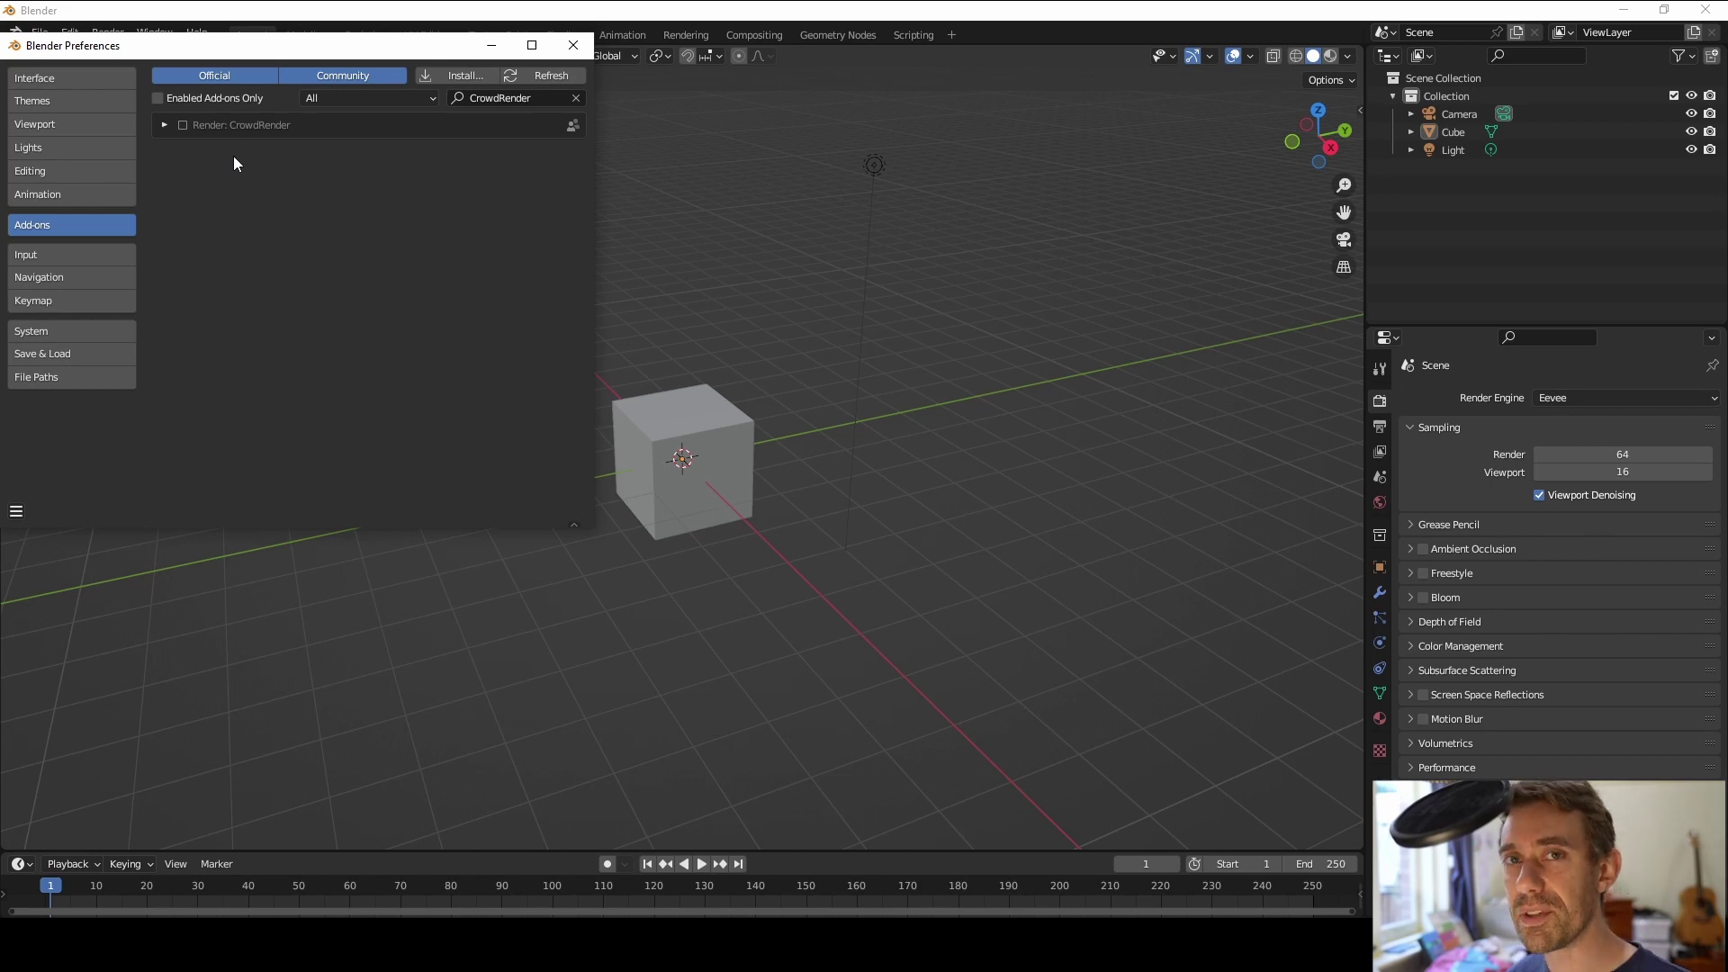
click(183, 125)
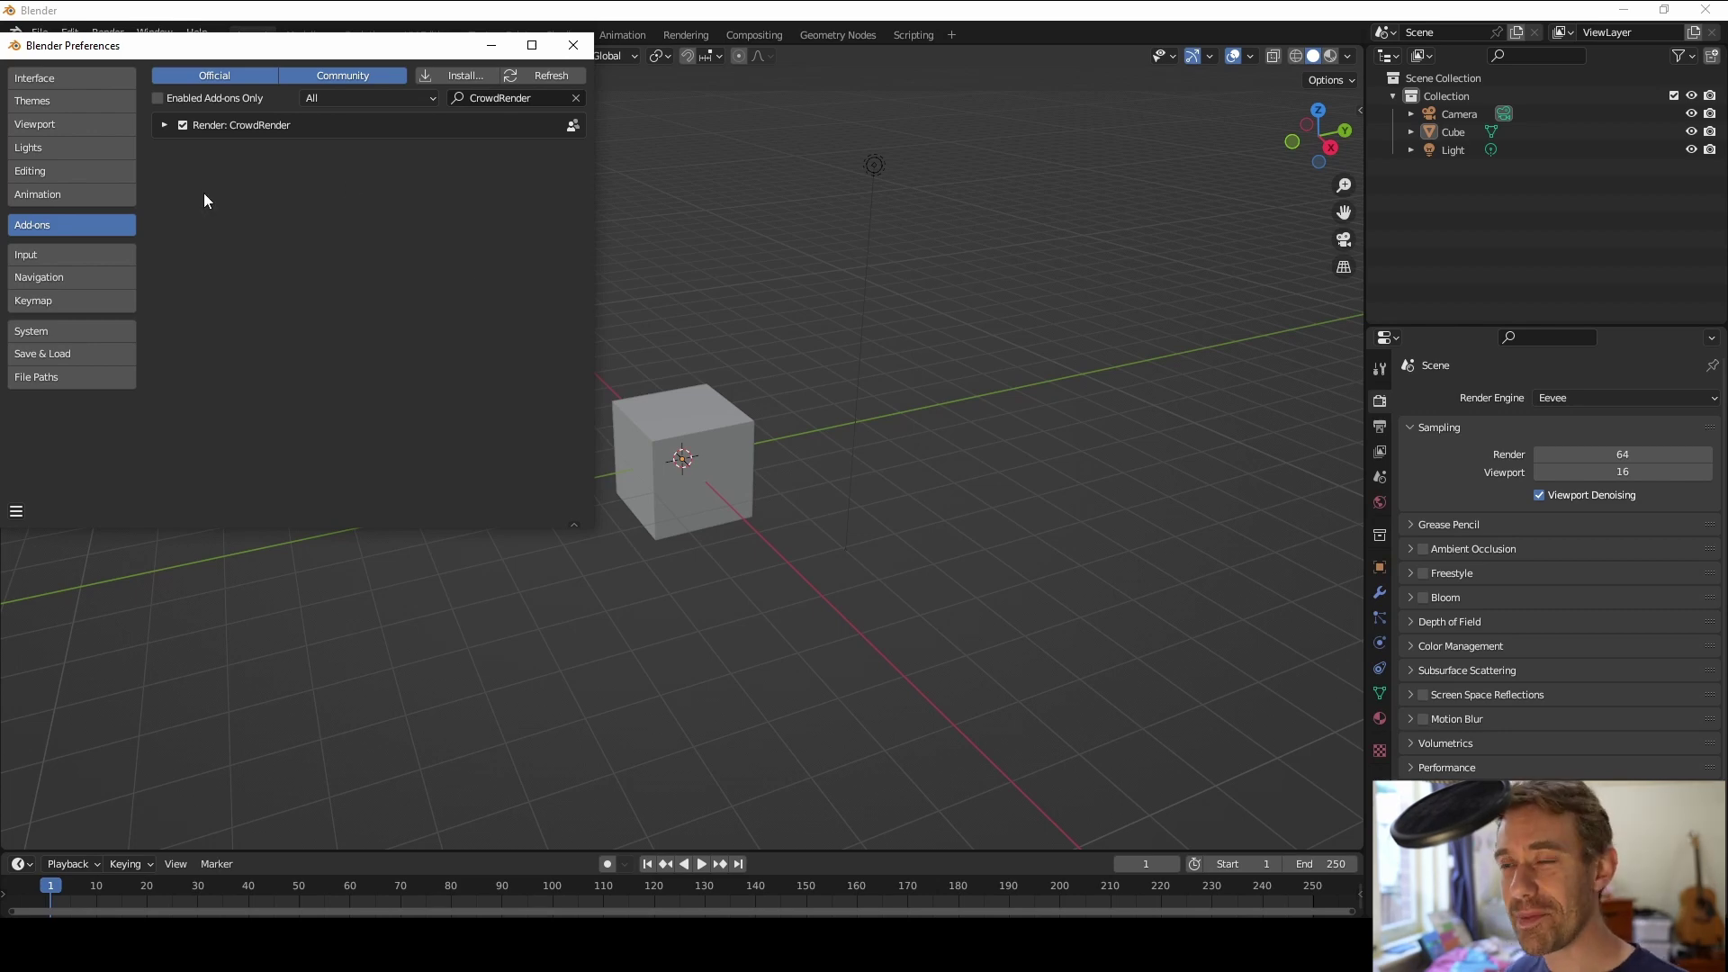
click(183, 129)
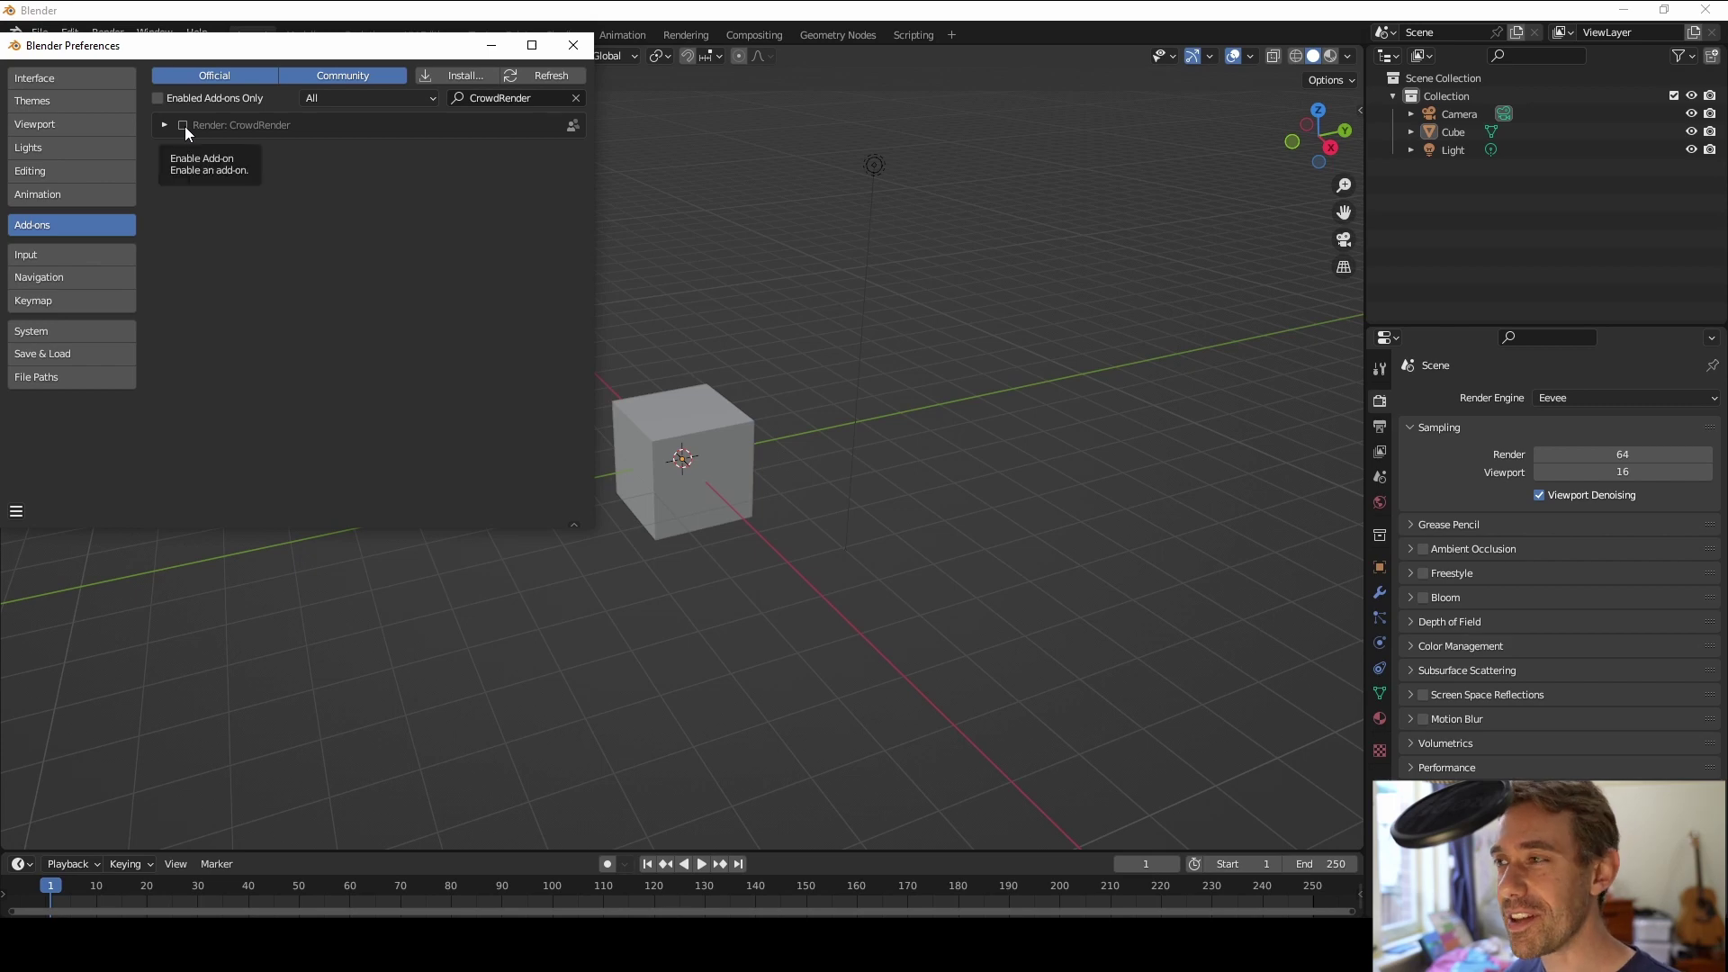
click(185, 126)
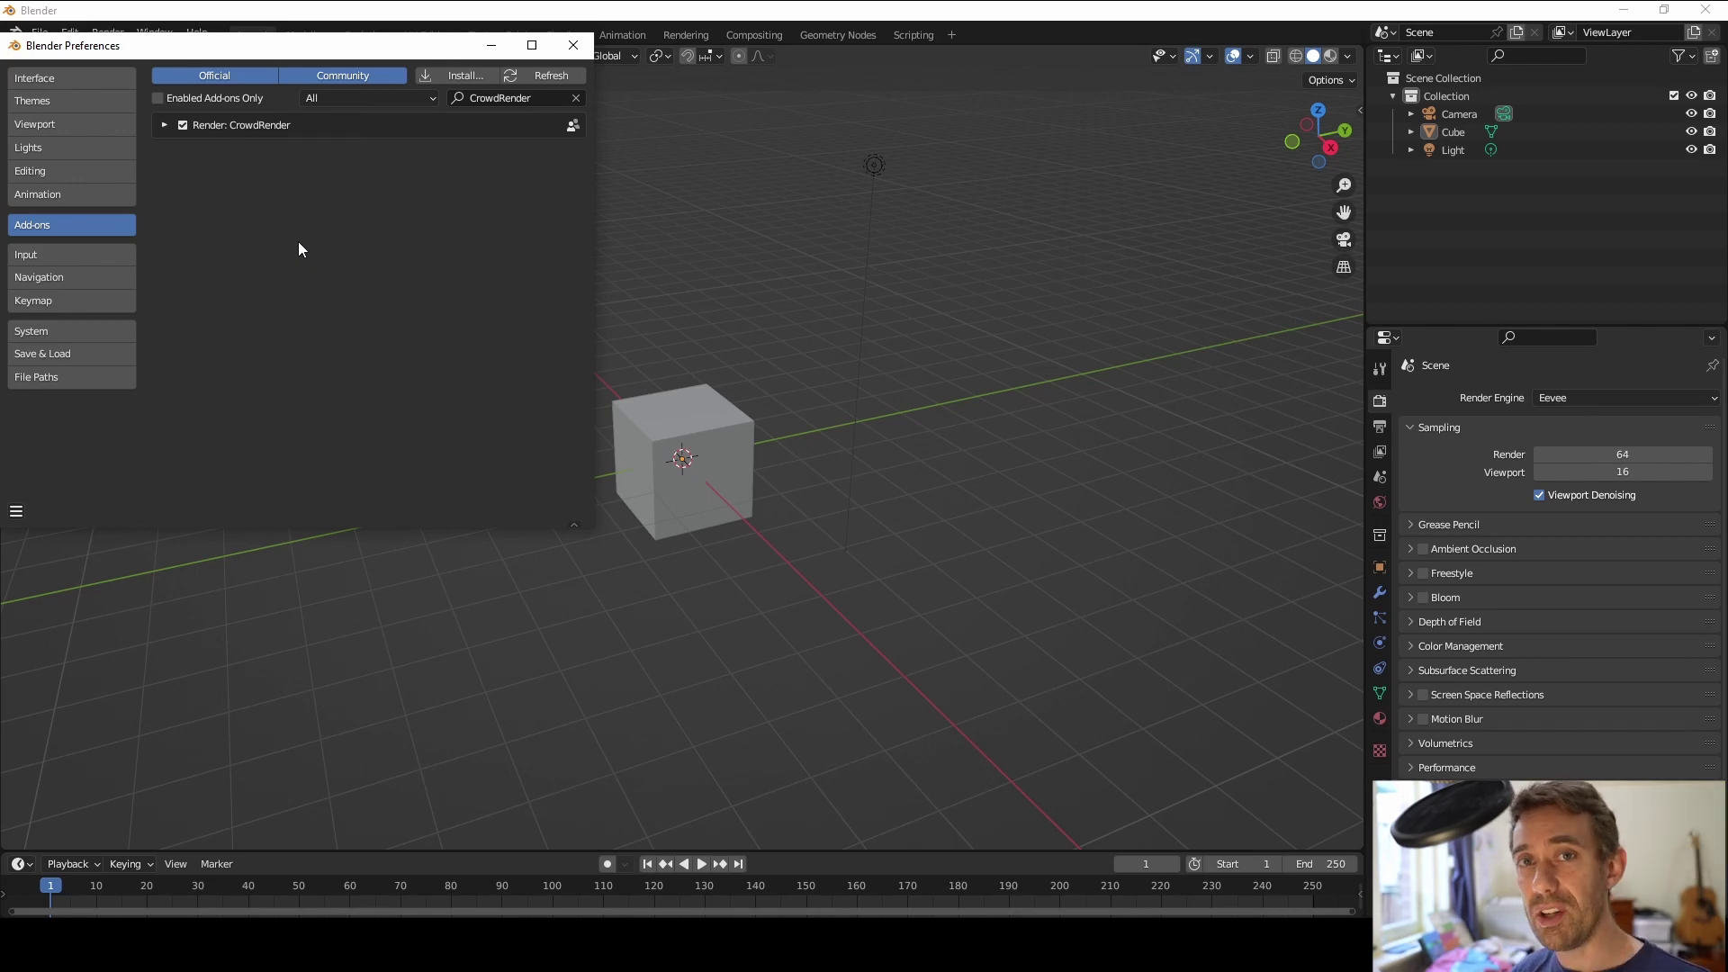
Expand CrowdRender's add-on preferences, enlarge the window, and start installing its dependencies
click(167, 126)
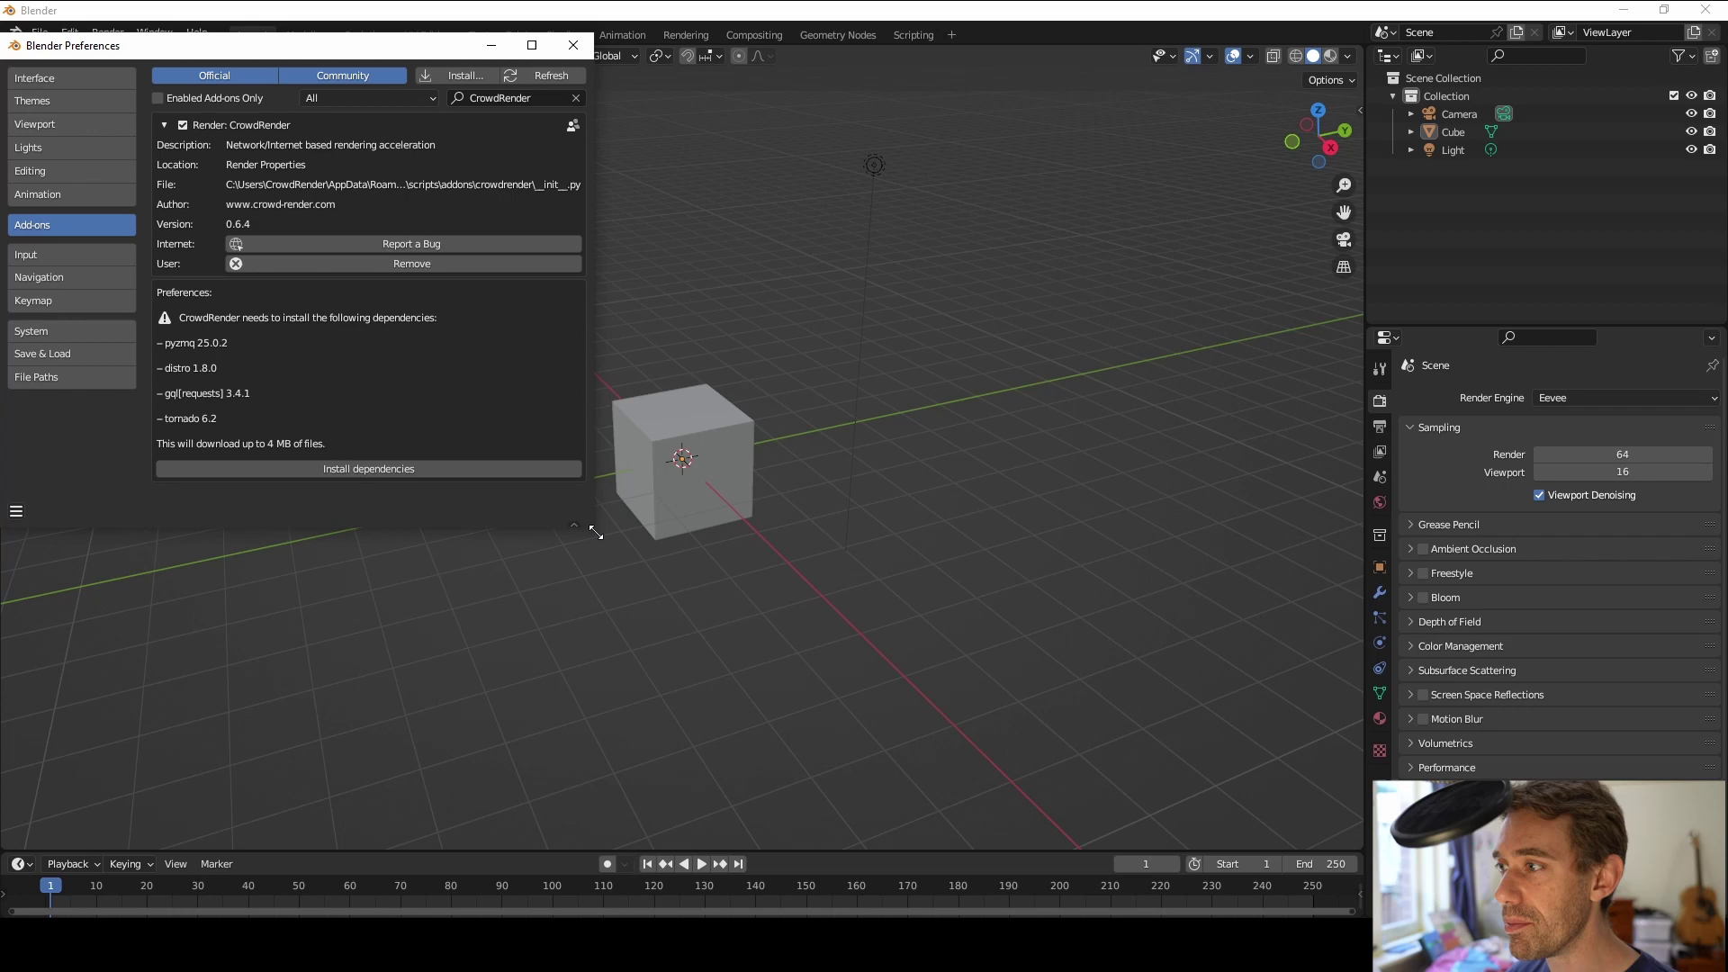
drag(599, 529, 836, 663)
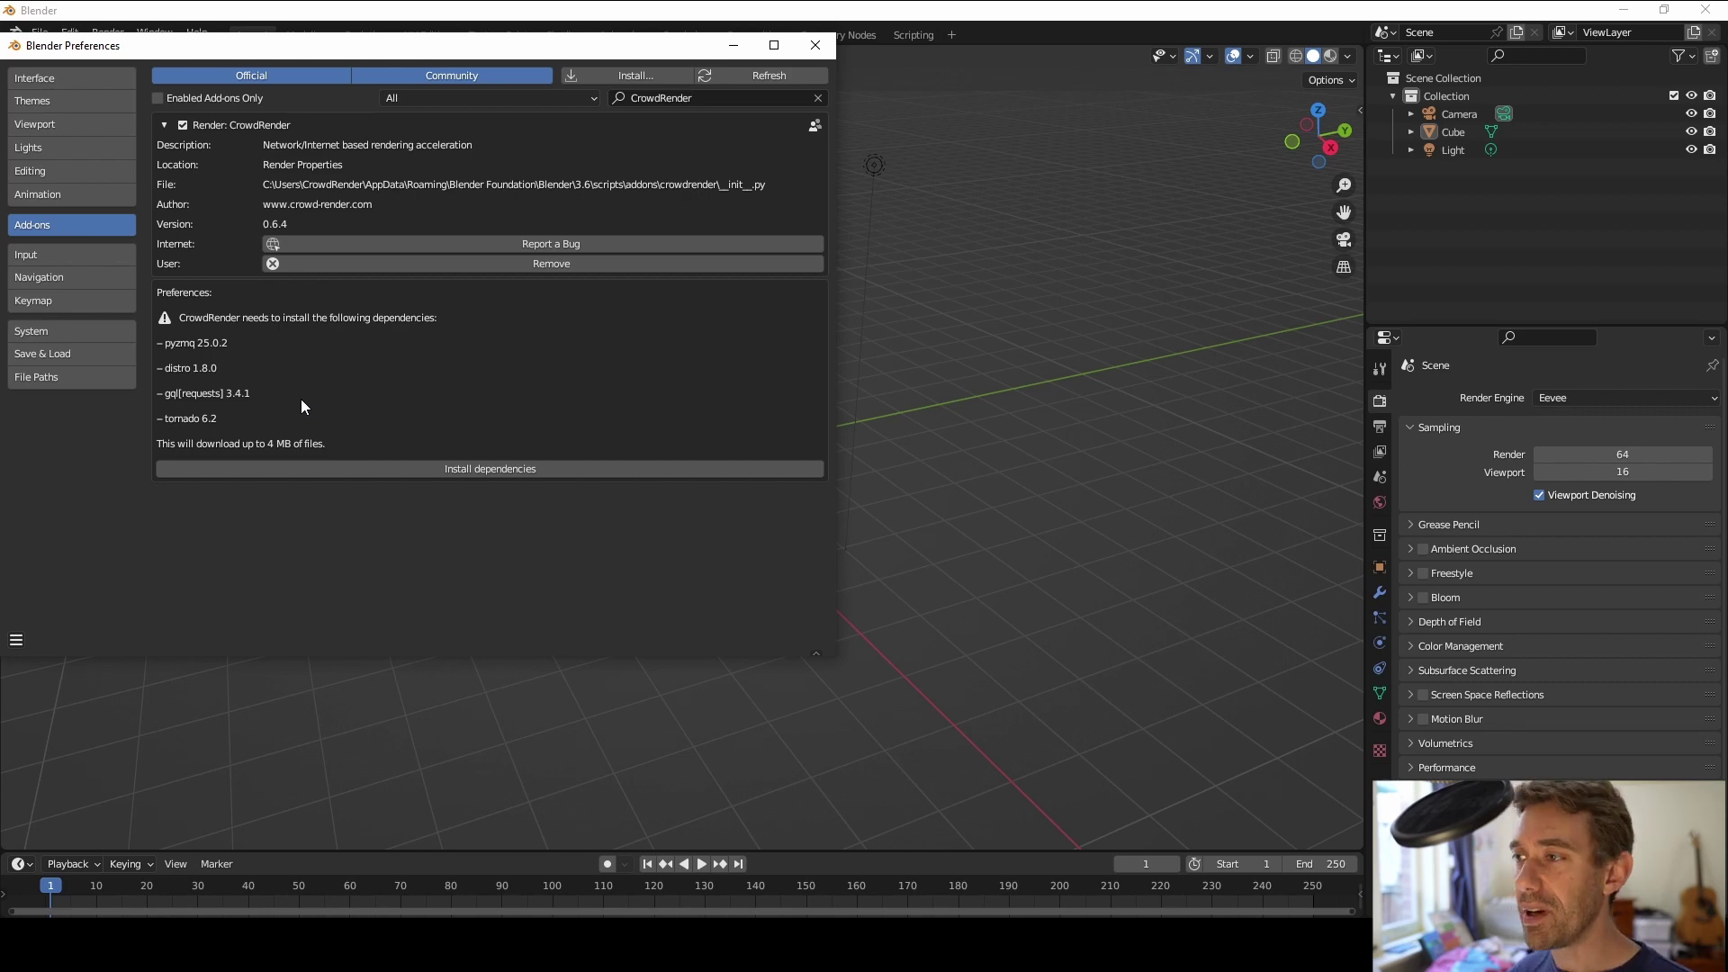
click(485, 473)
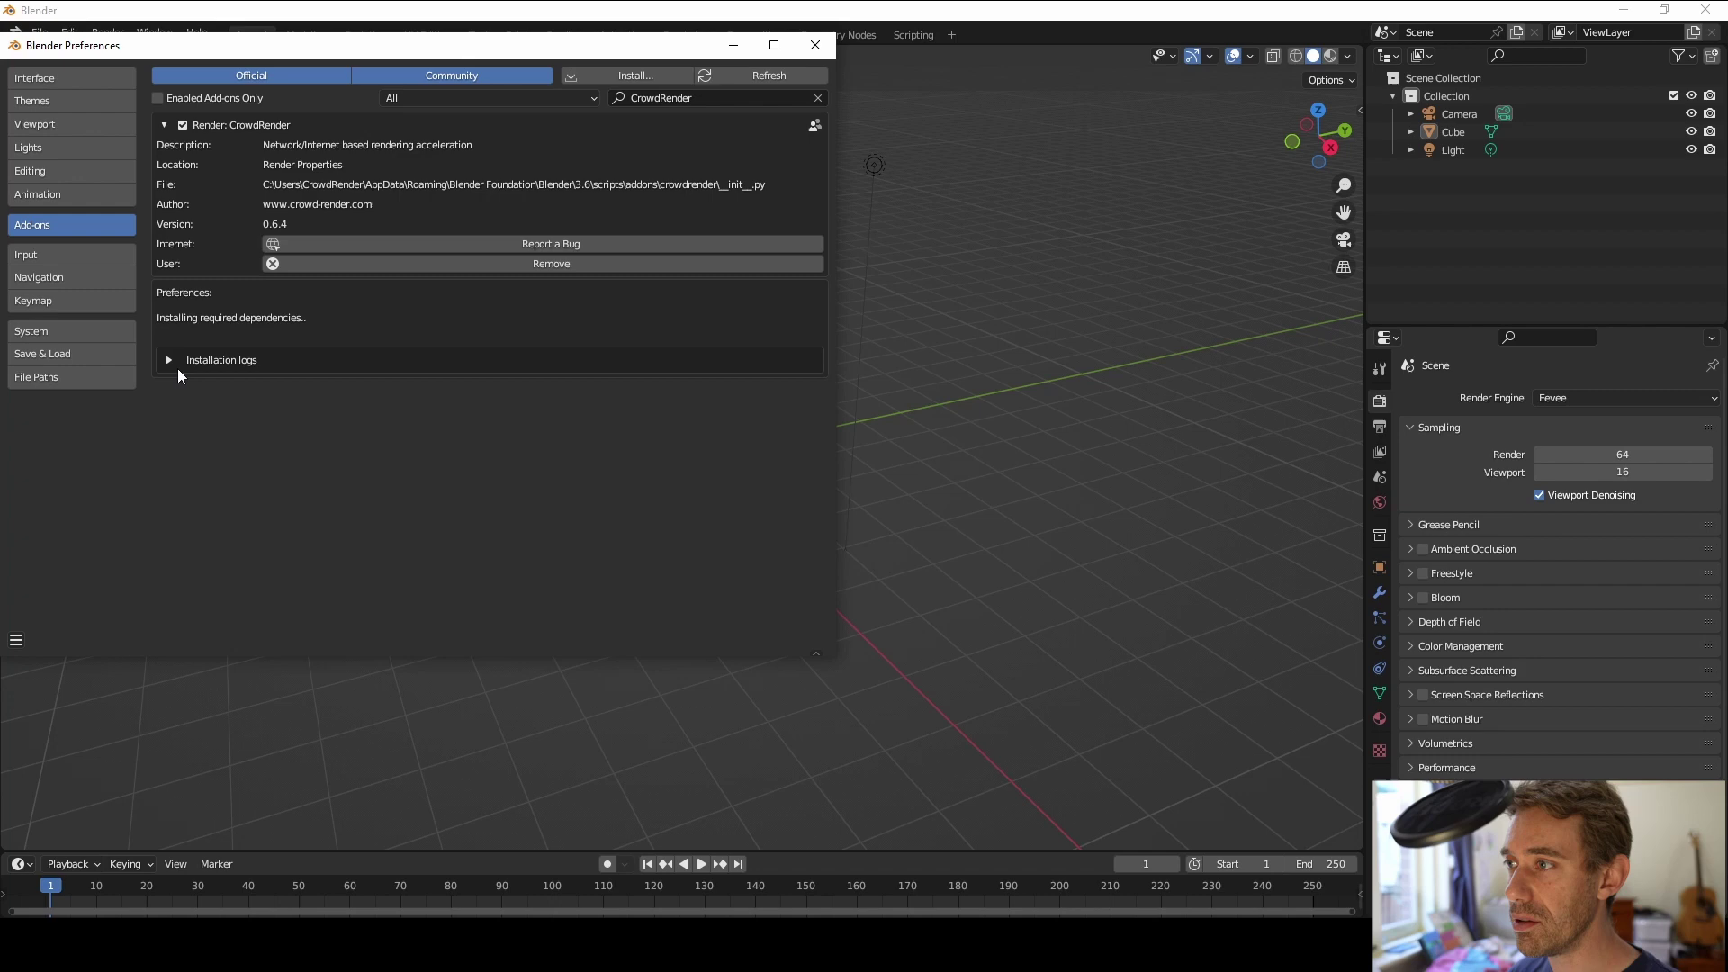
Open the dependency install log and scroll down to 'SUCCESS! CrowdRender finished installing'
click(168, 360)
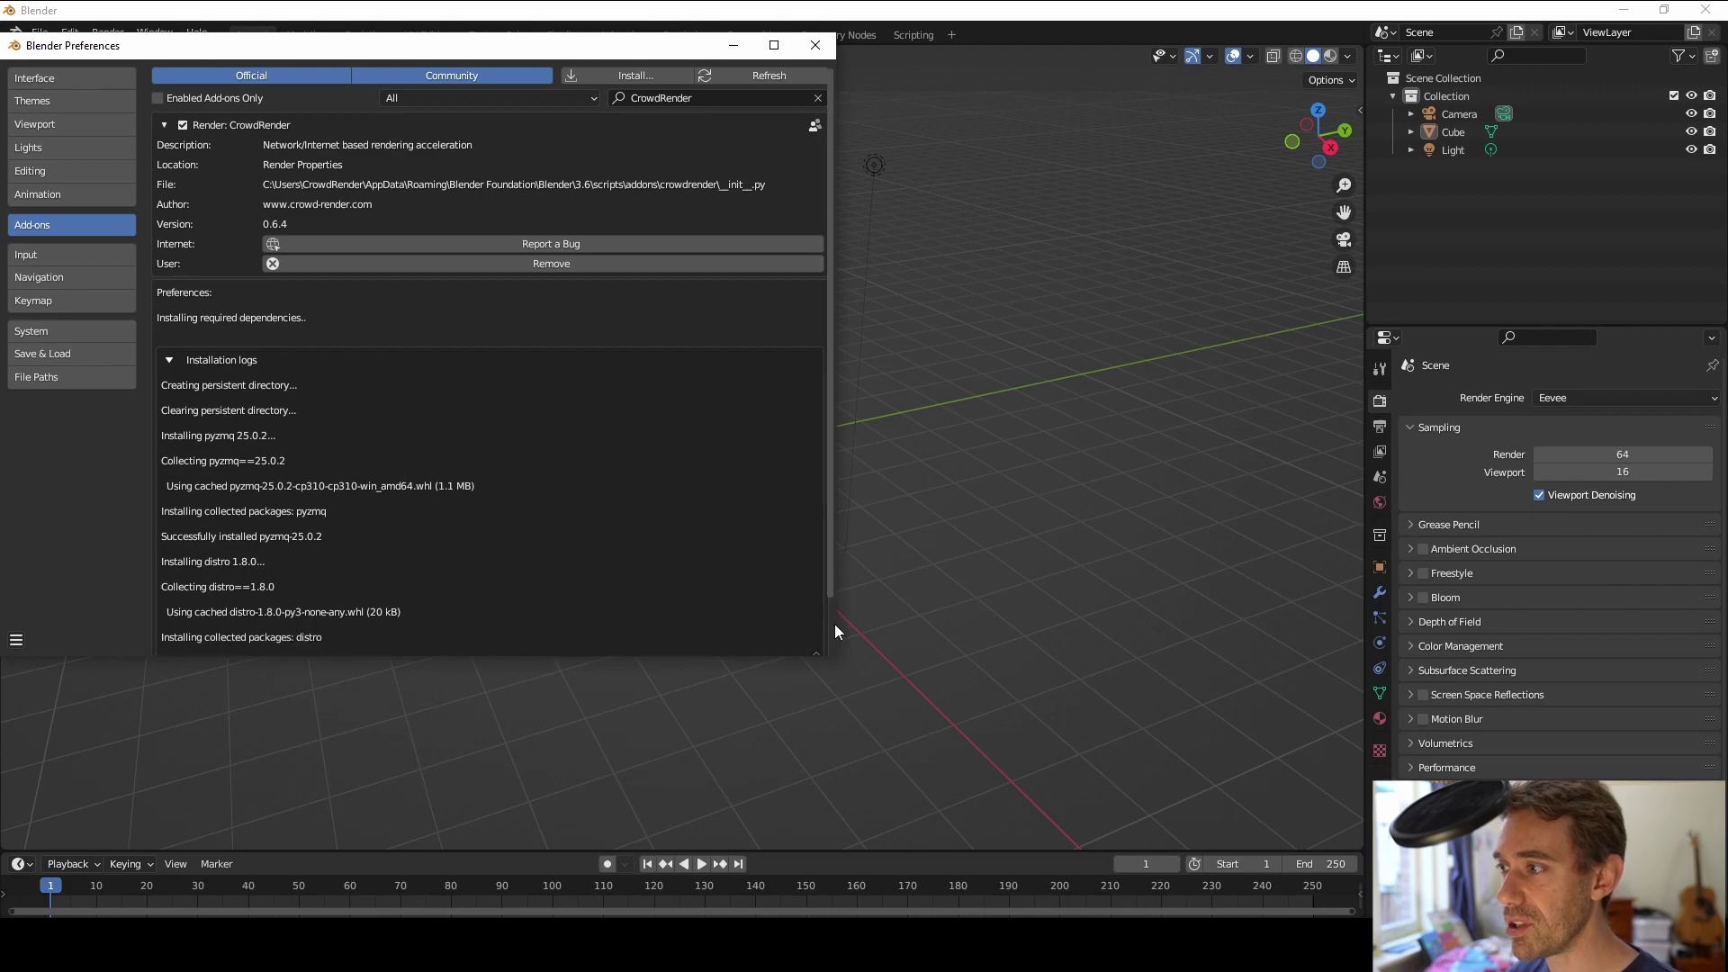
scroll(596, 527, down, 2)
scroll(506, 499, down, 15)
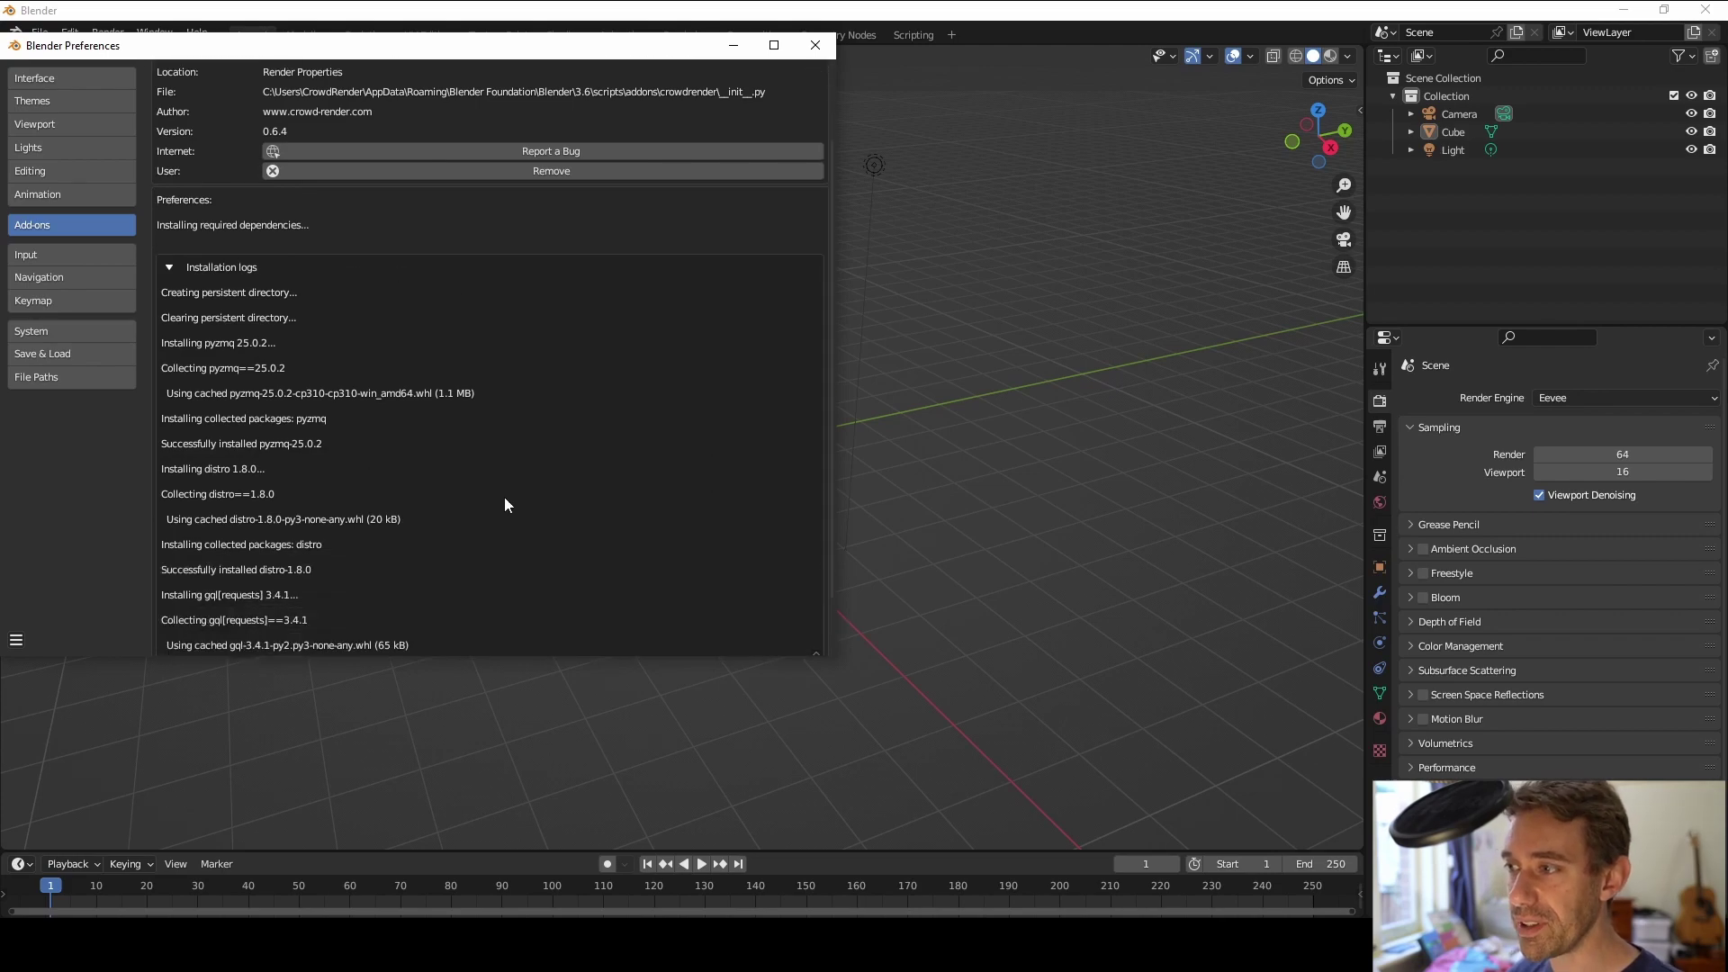
scroll(510, 501, down, 3)
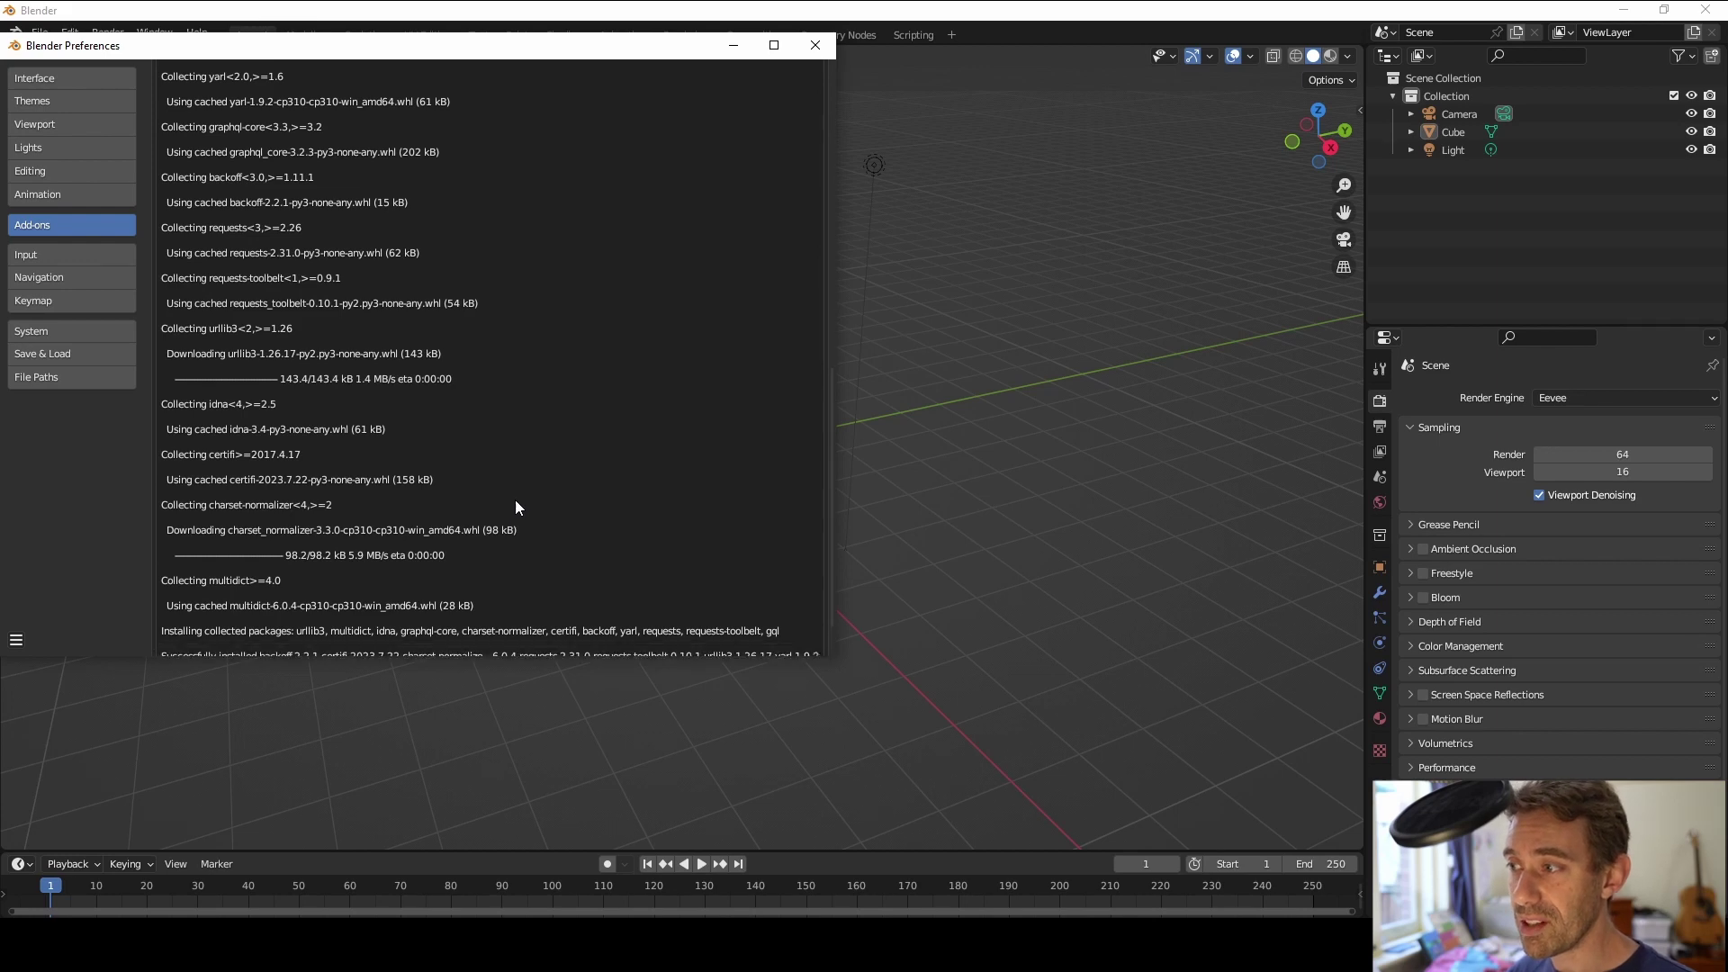
scroll(516, 504, down, 2)
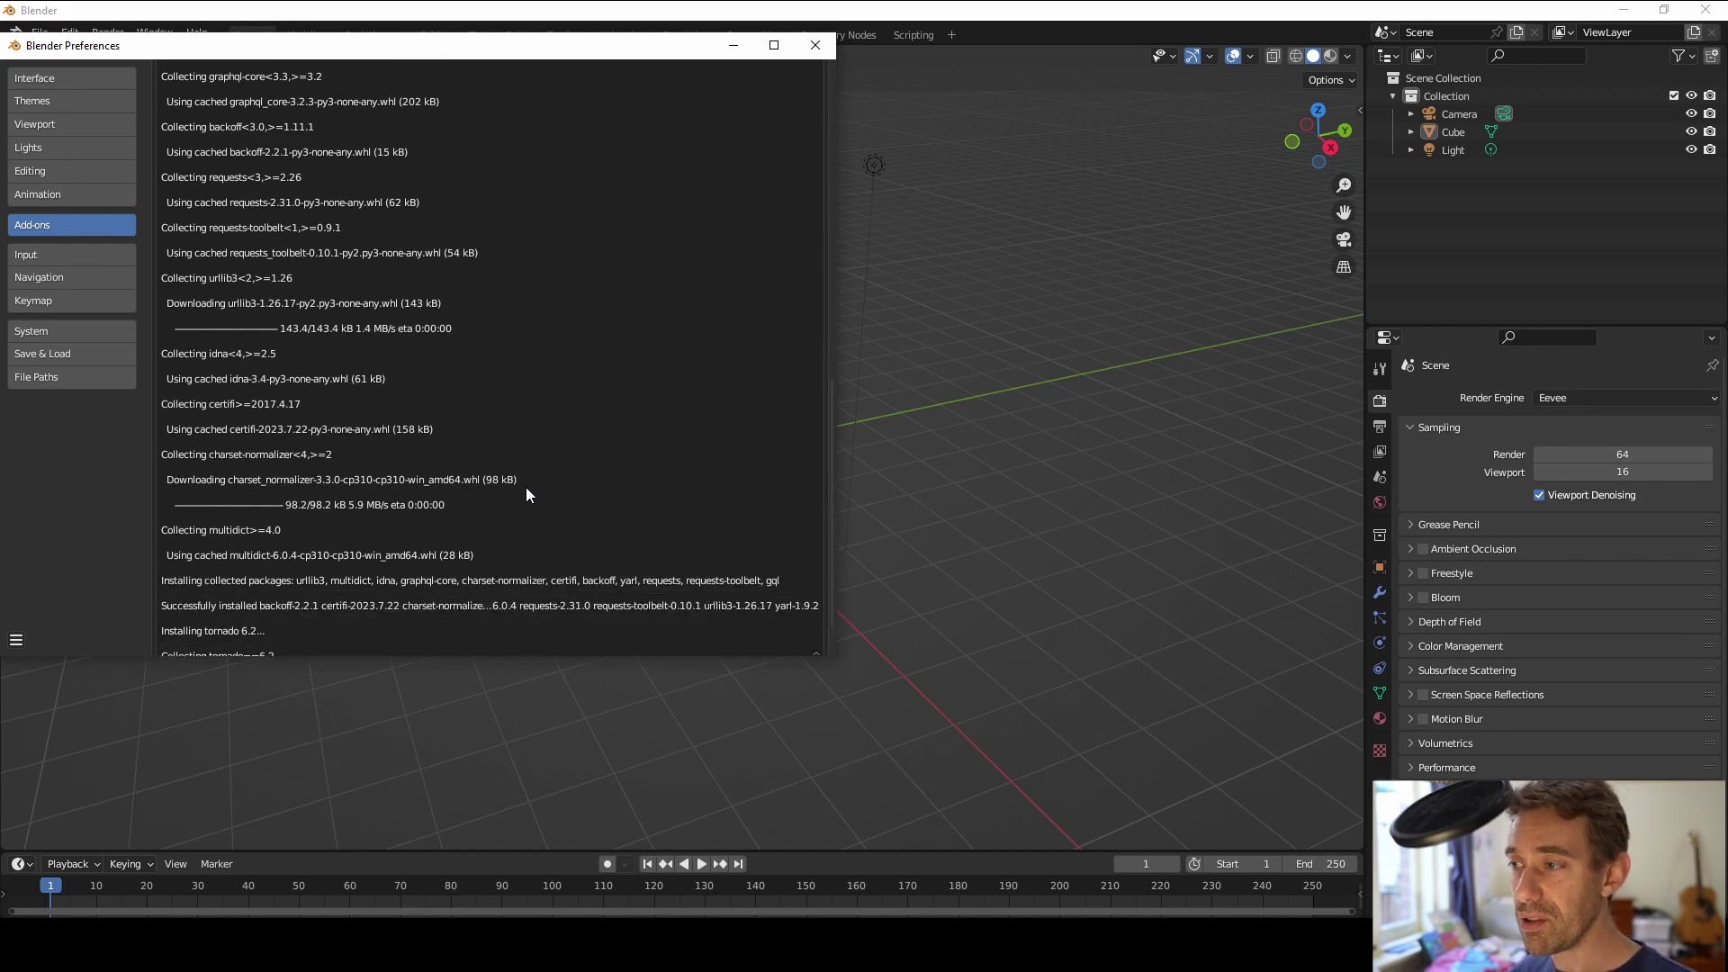
scroll(531, 493, down, 3)
scroll(538, 495, down, 2)
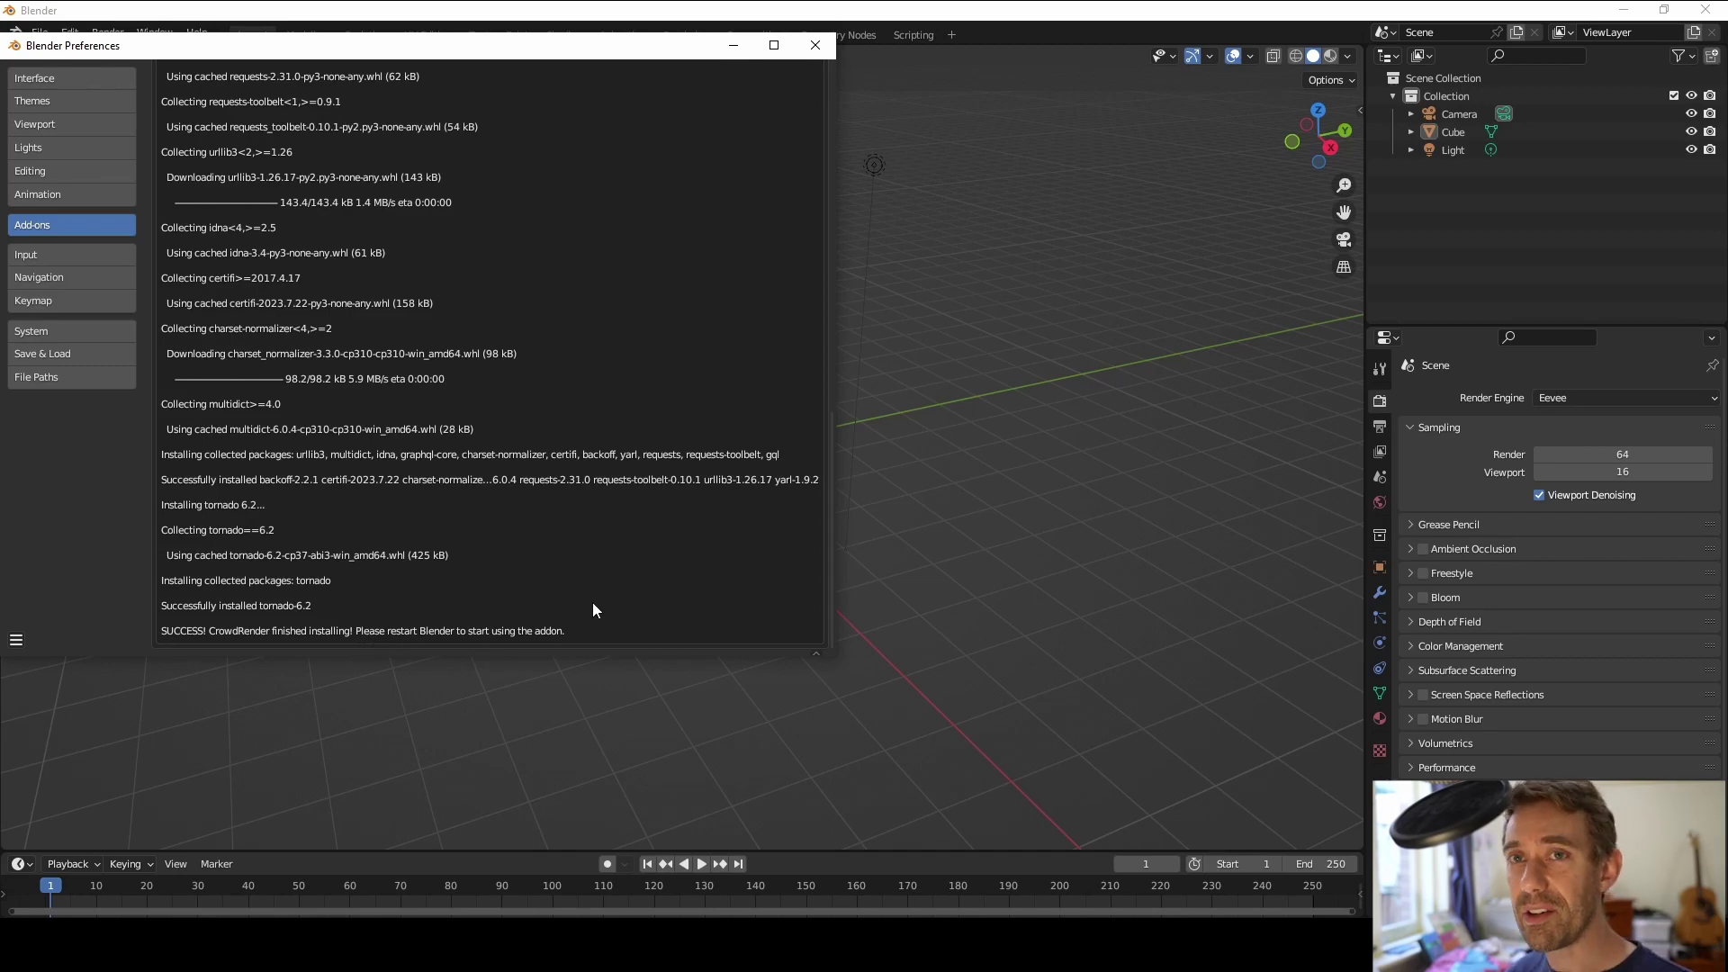
Close Preferences, quit Blender, and end the lingering blender.exe process in Task Manager
click(815, 45)
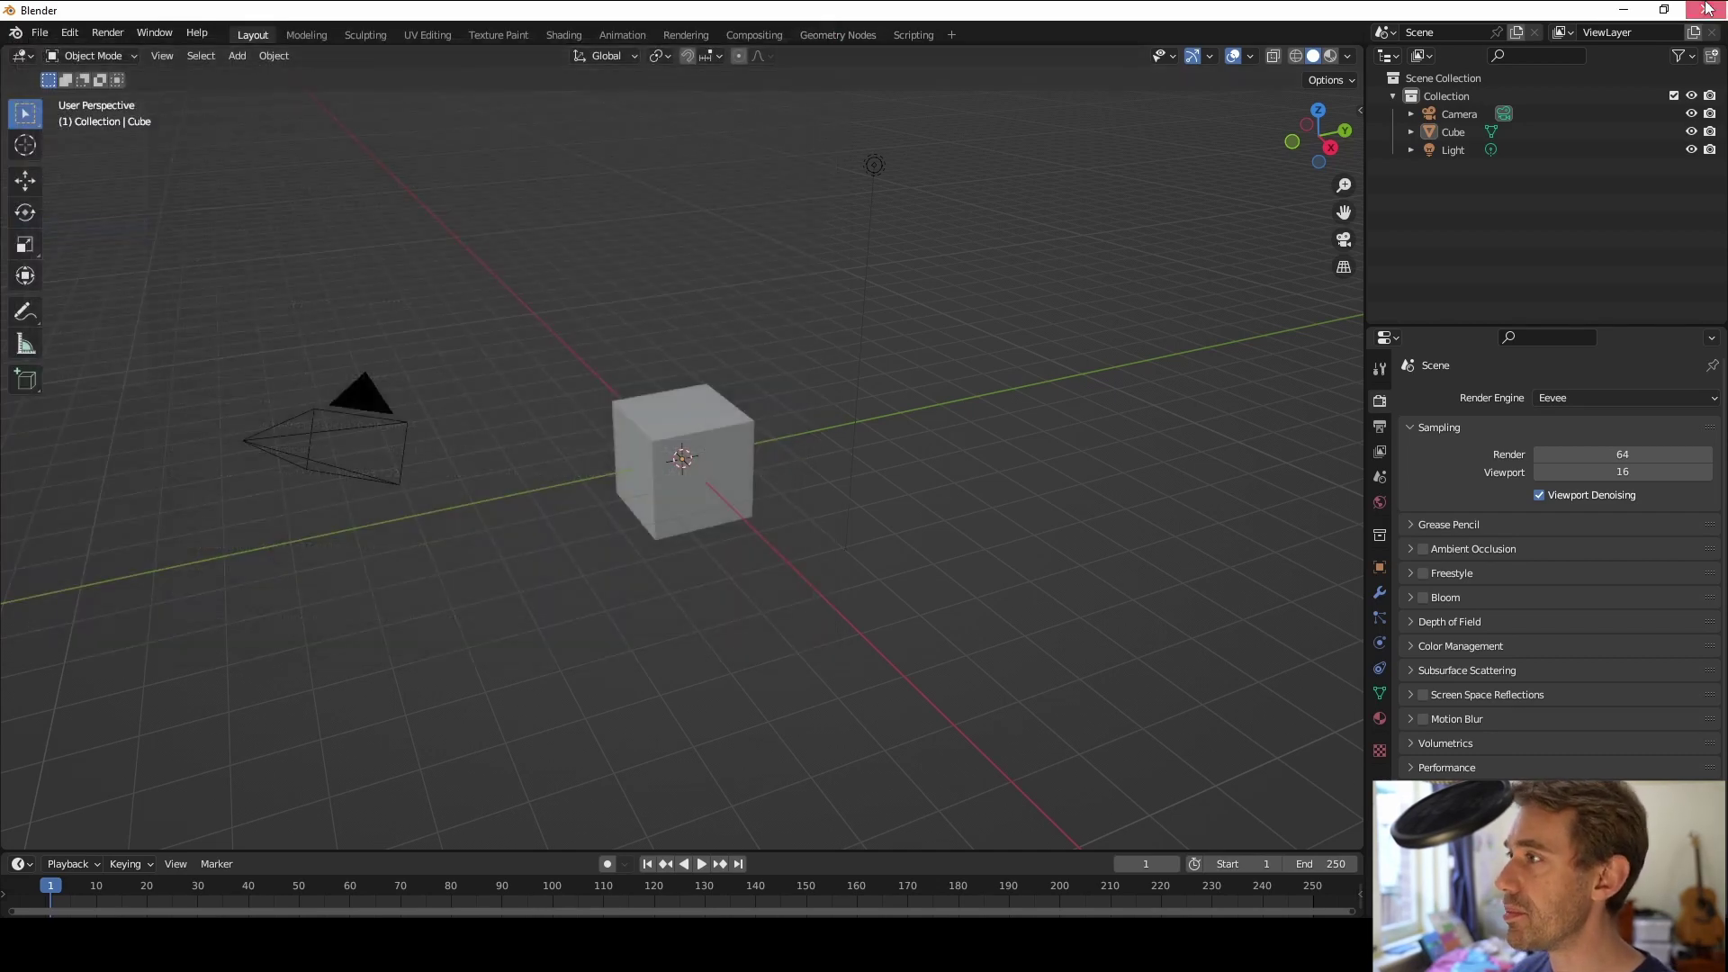
click(1707, 9)
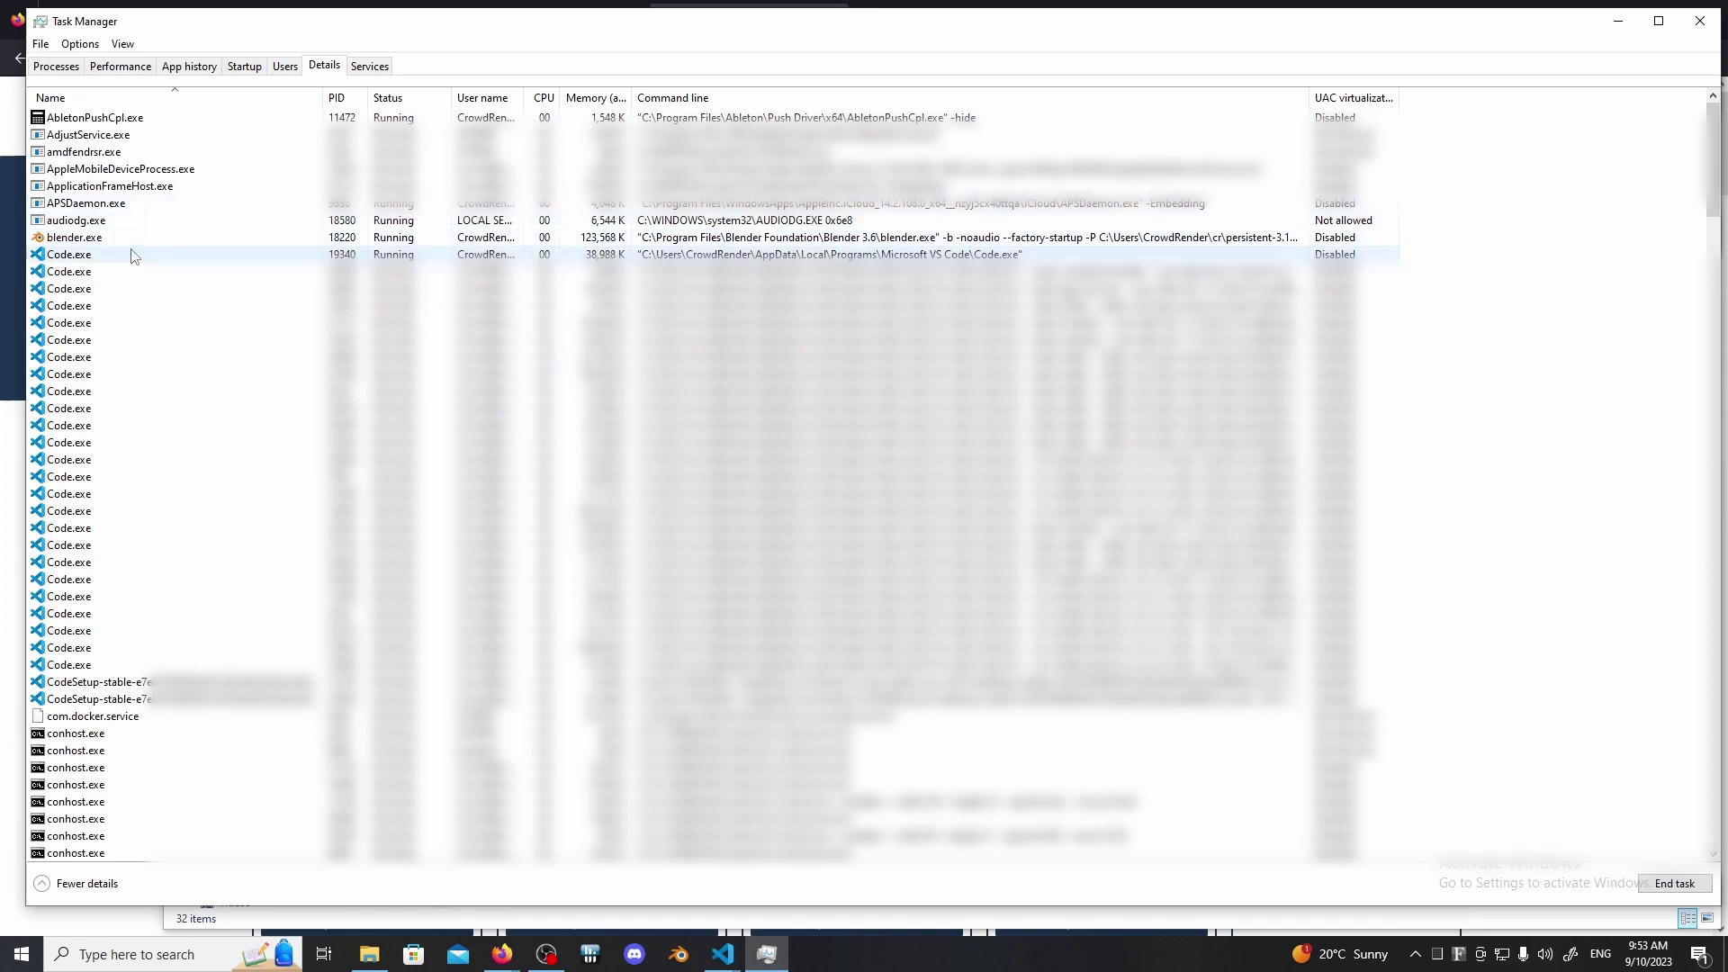
click(133, 241)
right_click(132, 249)
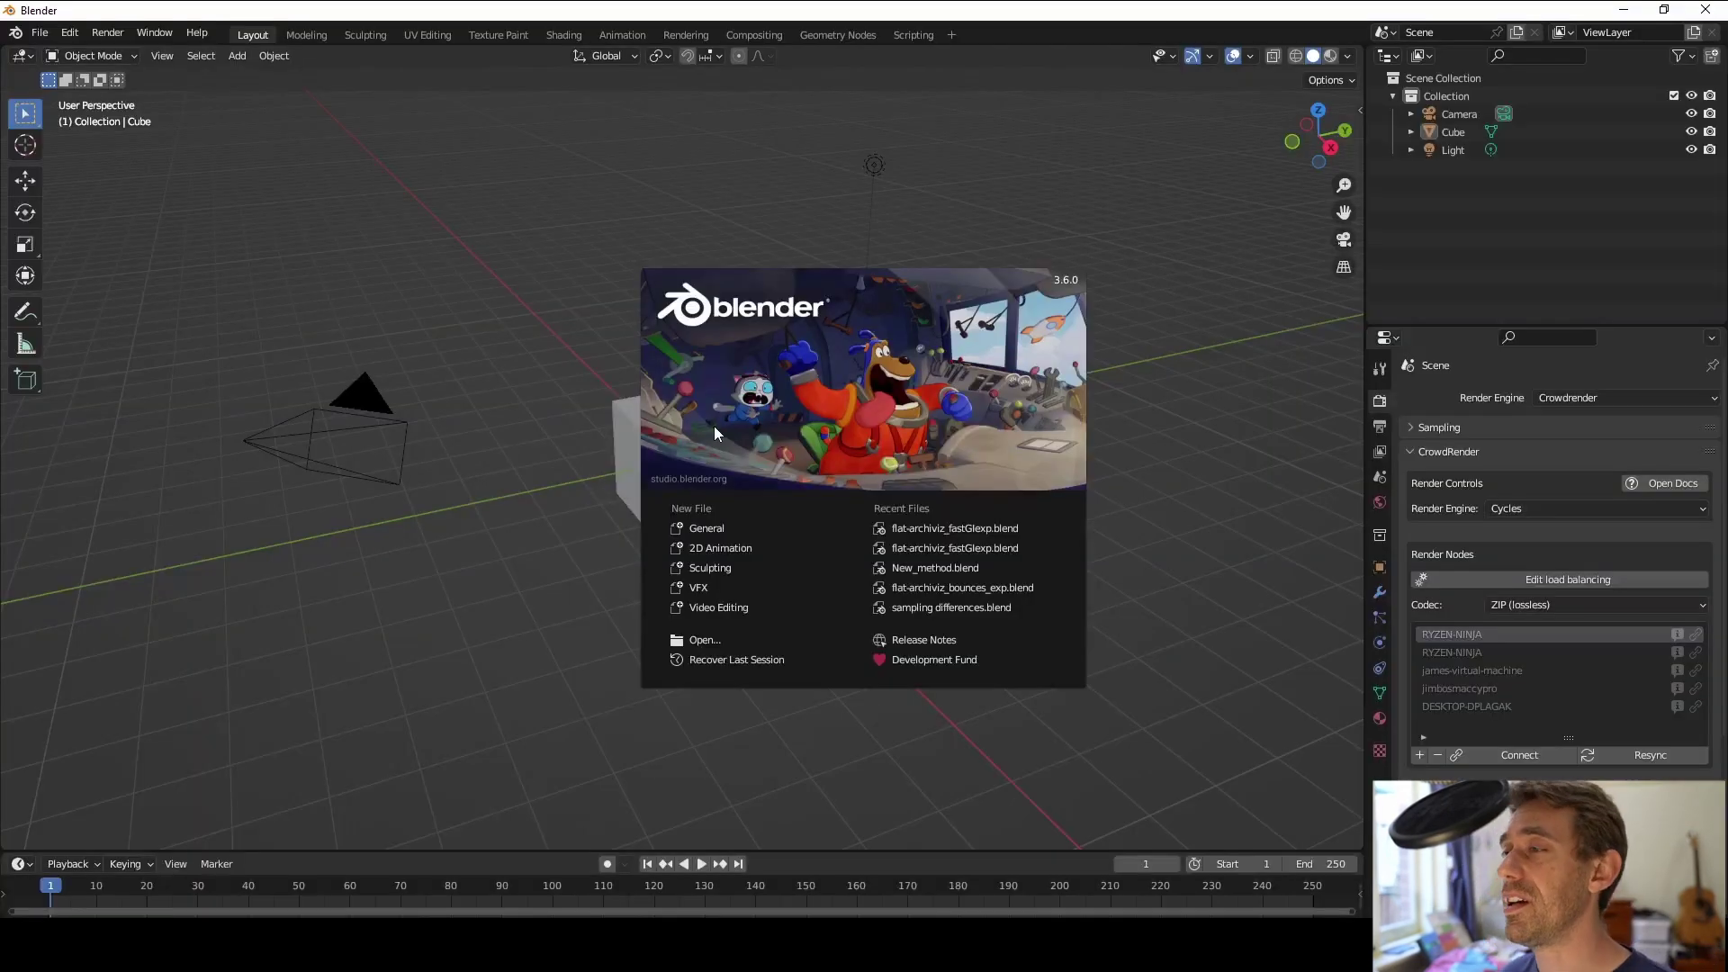
Dismiss the restart splash and show the CrowdRender add-on in Preferences > Add-ons
click(295, 155)
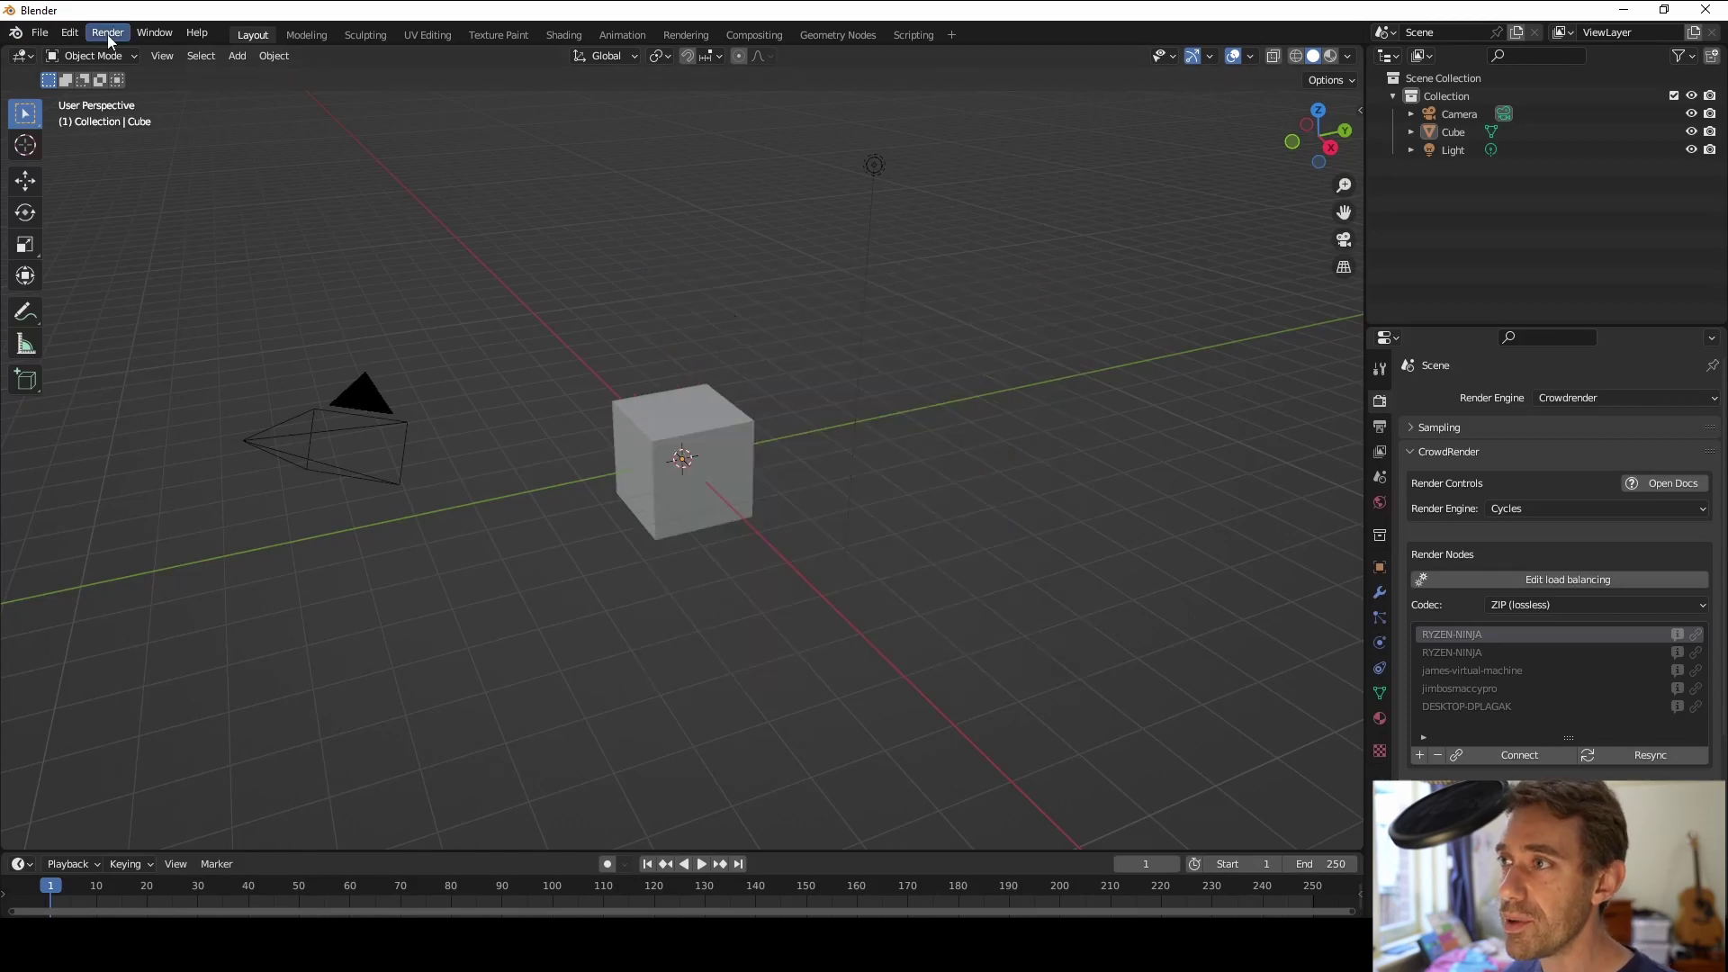
click(69, 33)
click(99, 285)
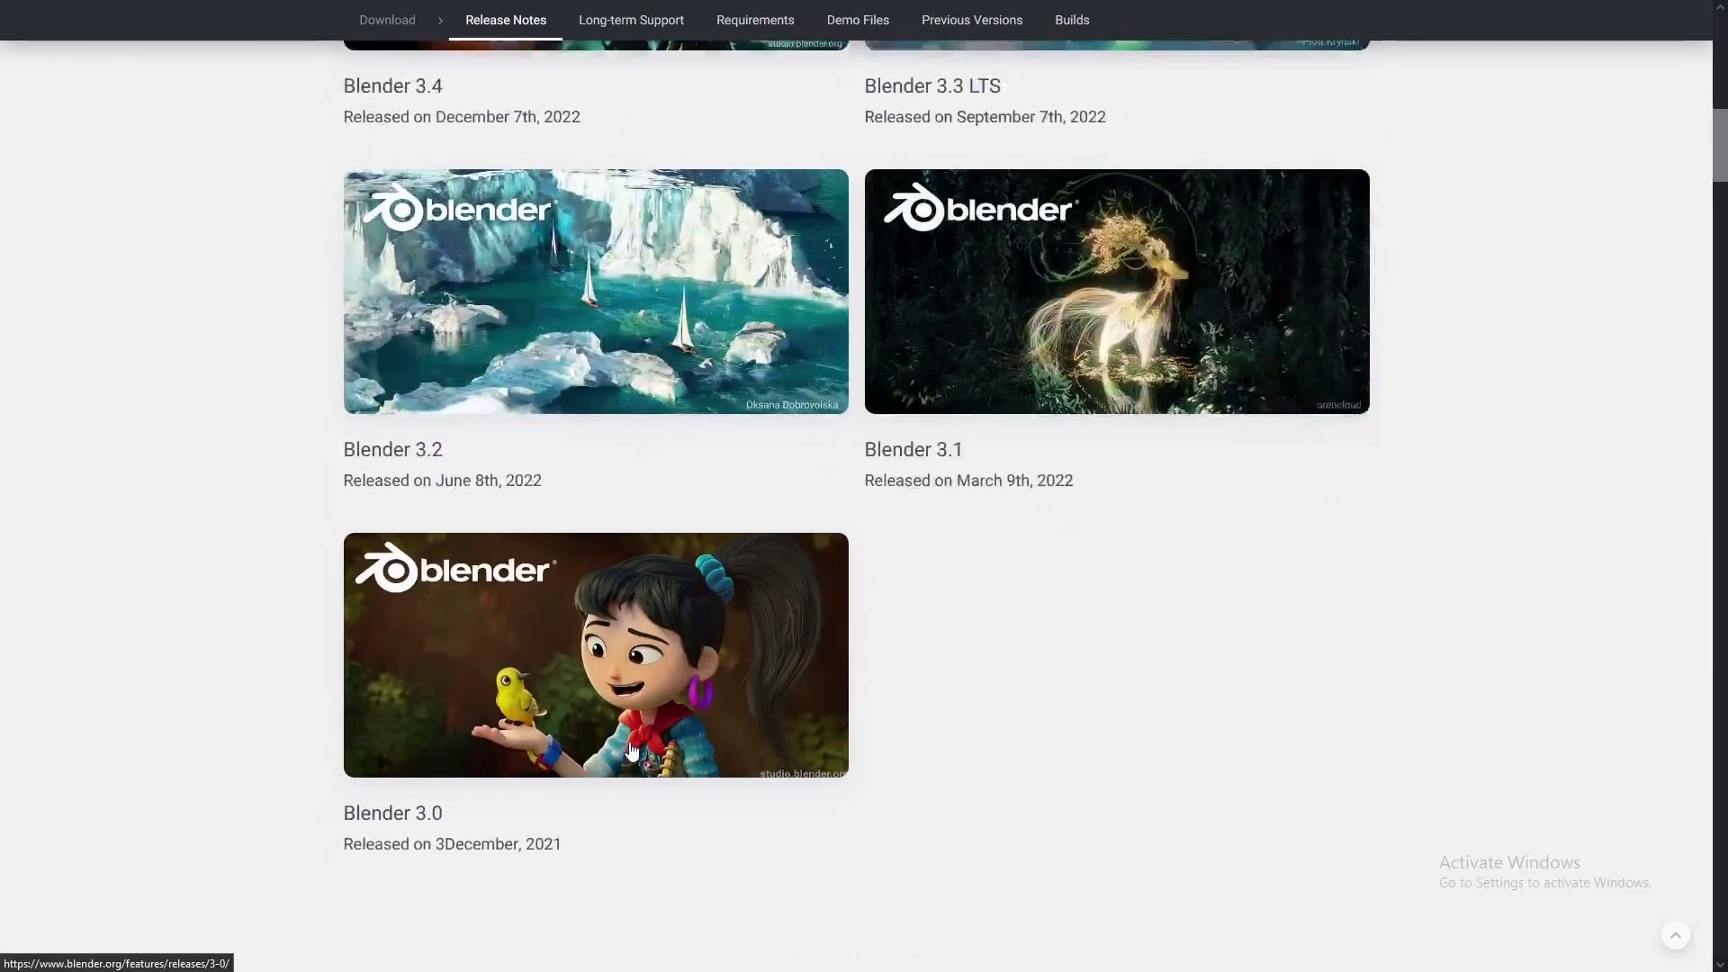
scroll(956, 679, up, 4)
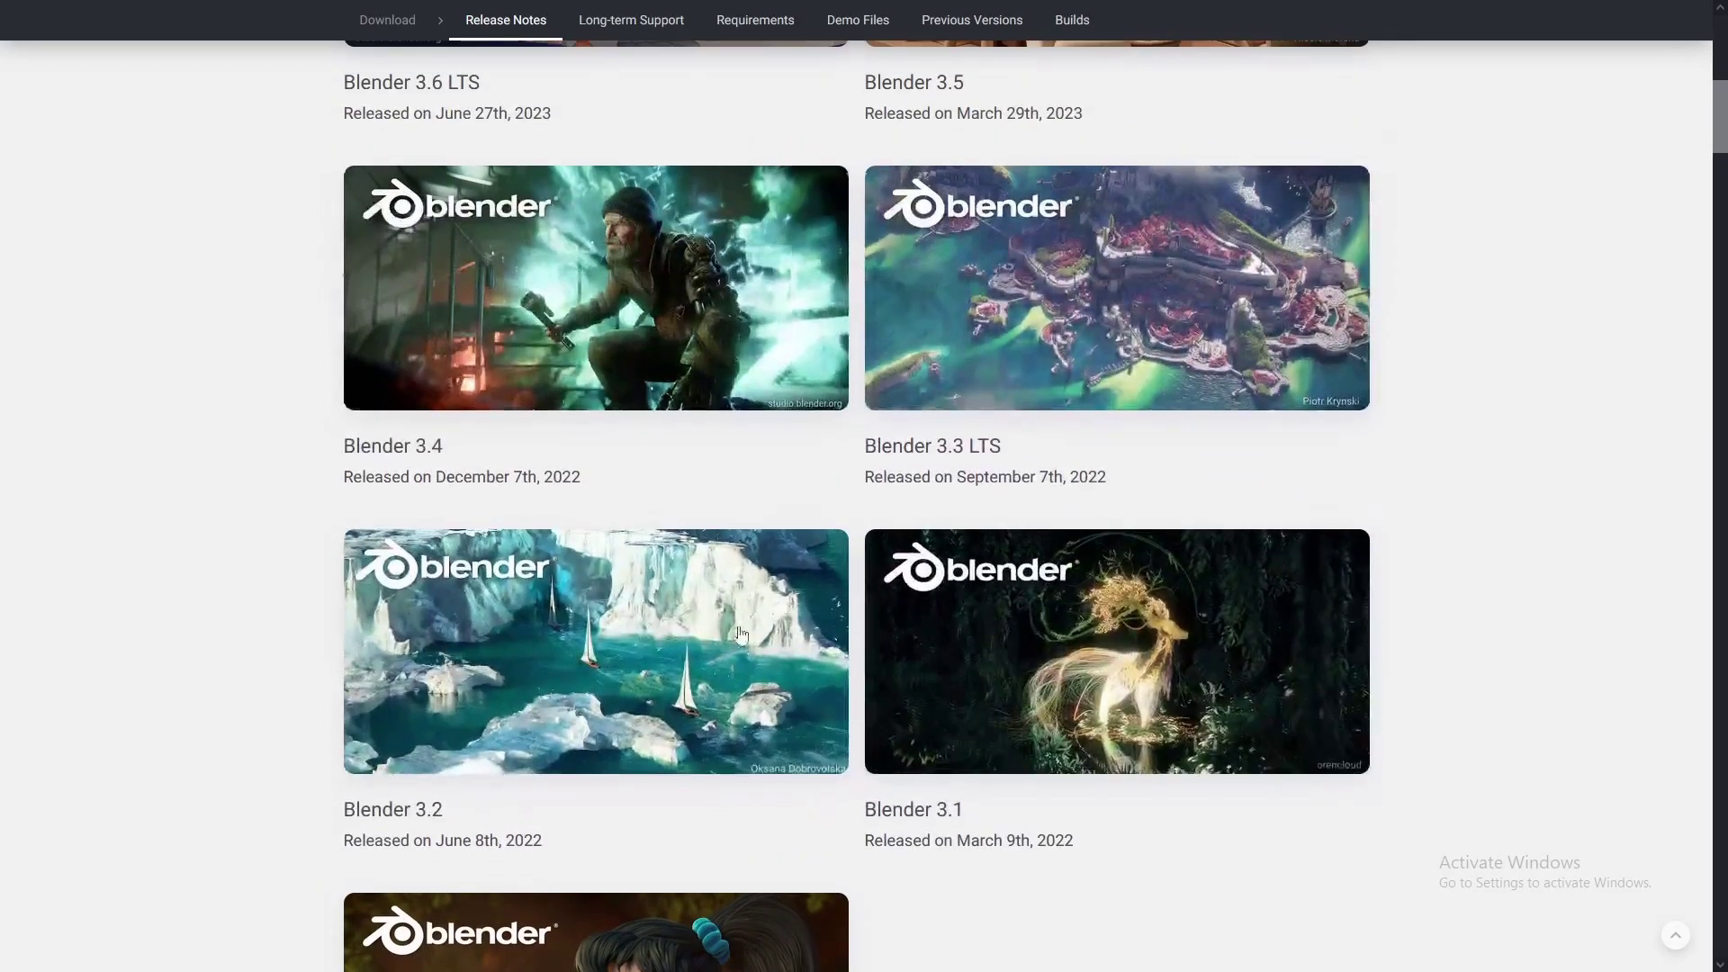
scroll(957, 680, up, 3)
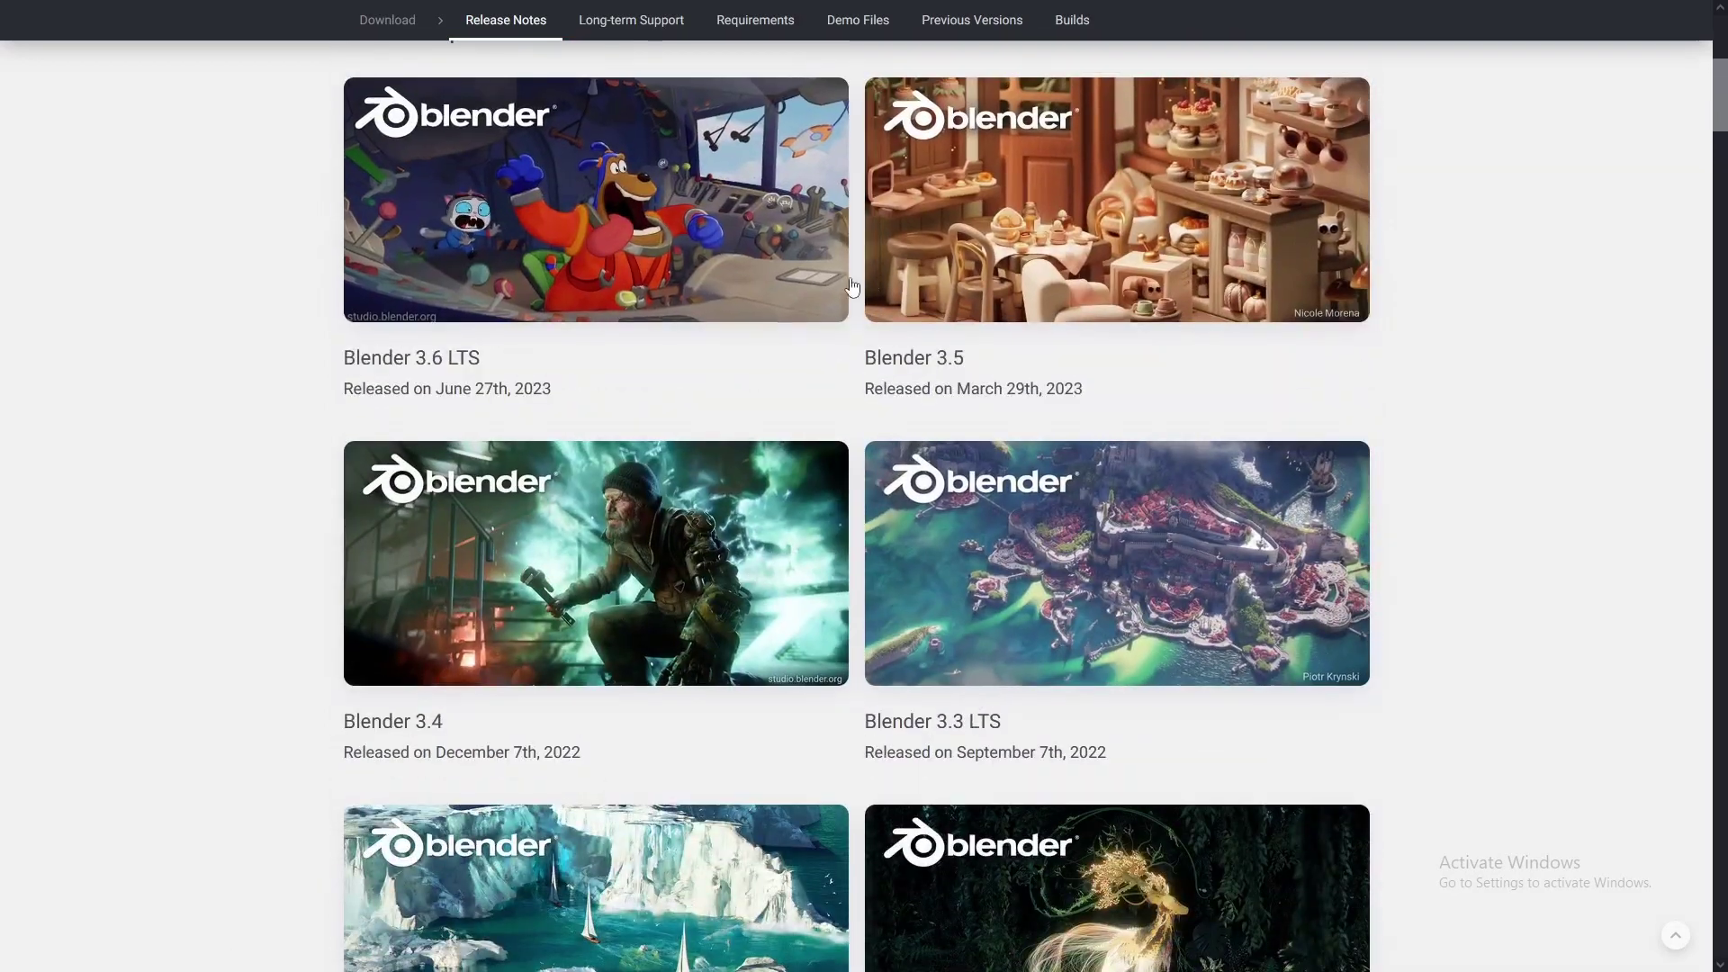
scroll(1423, 467, up, 2)
scroll(1100, 433, up, 5)
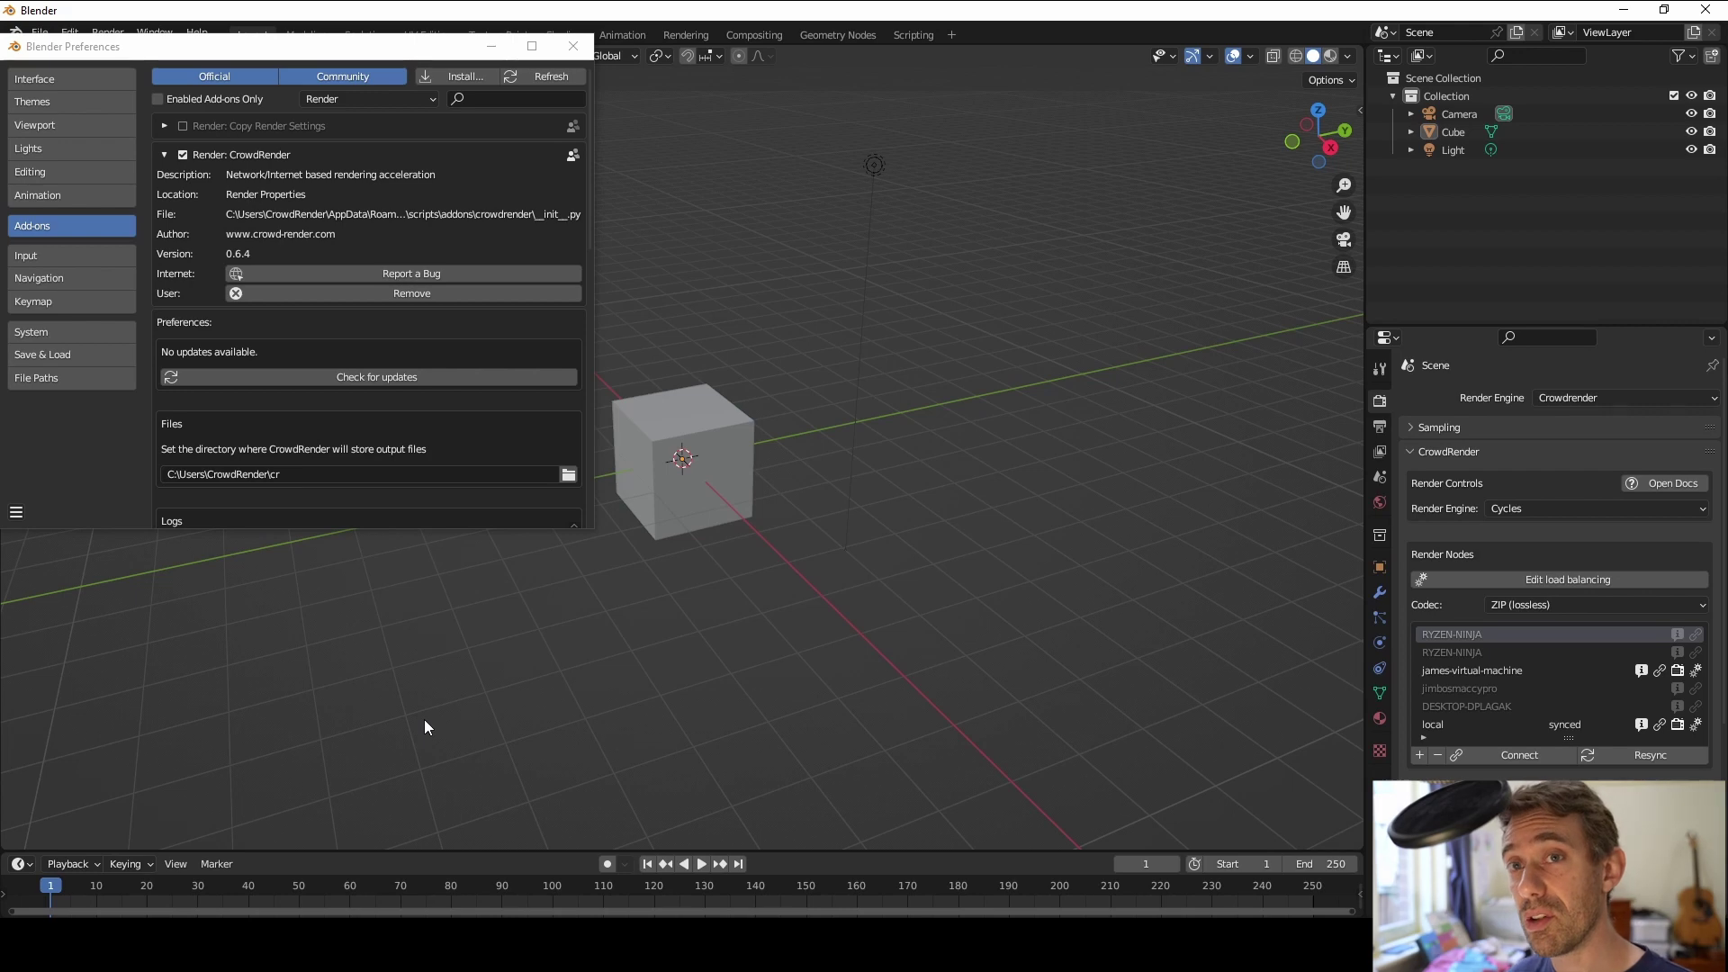
Remove the CrowdRender add-on, confirm with OK, and switch to File Explorer
click(391, 292)
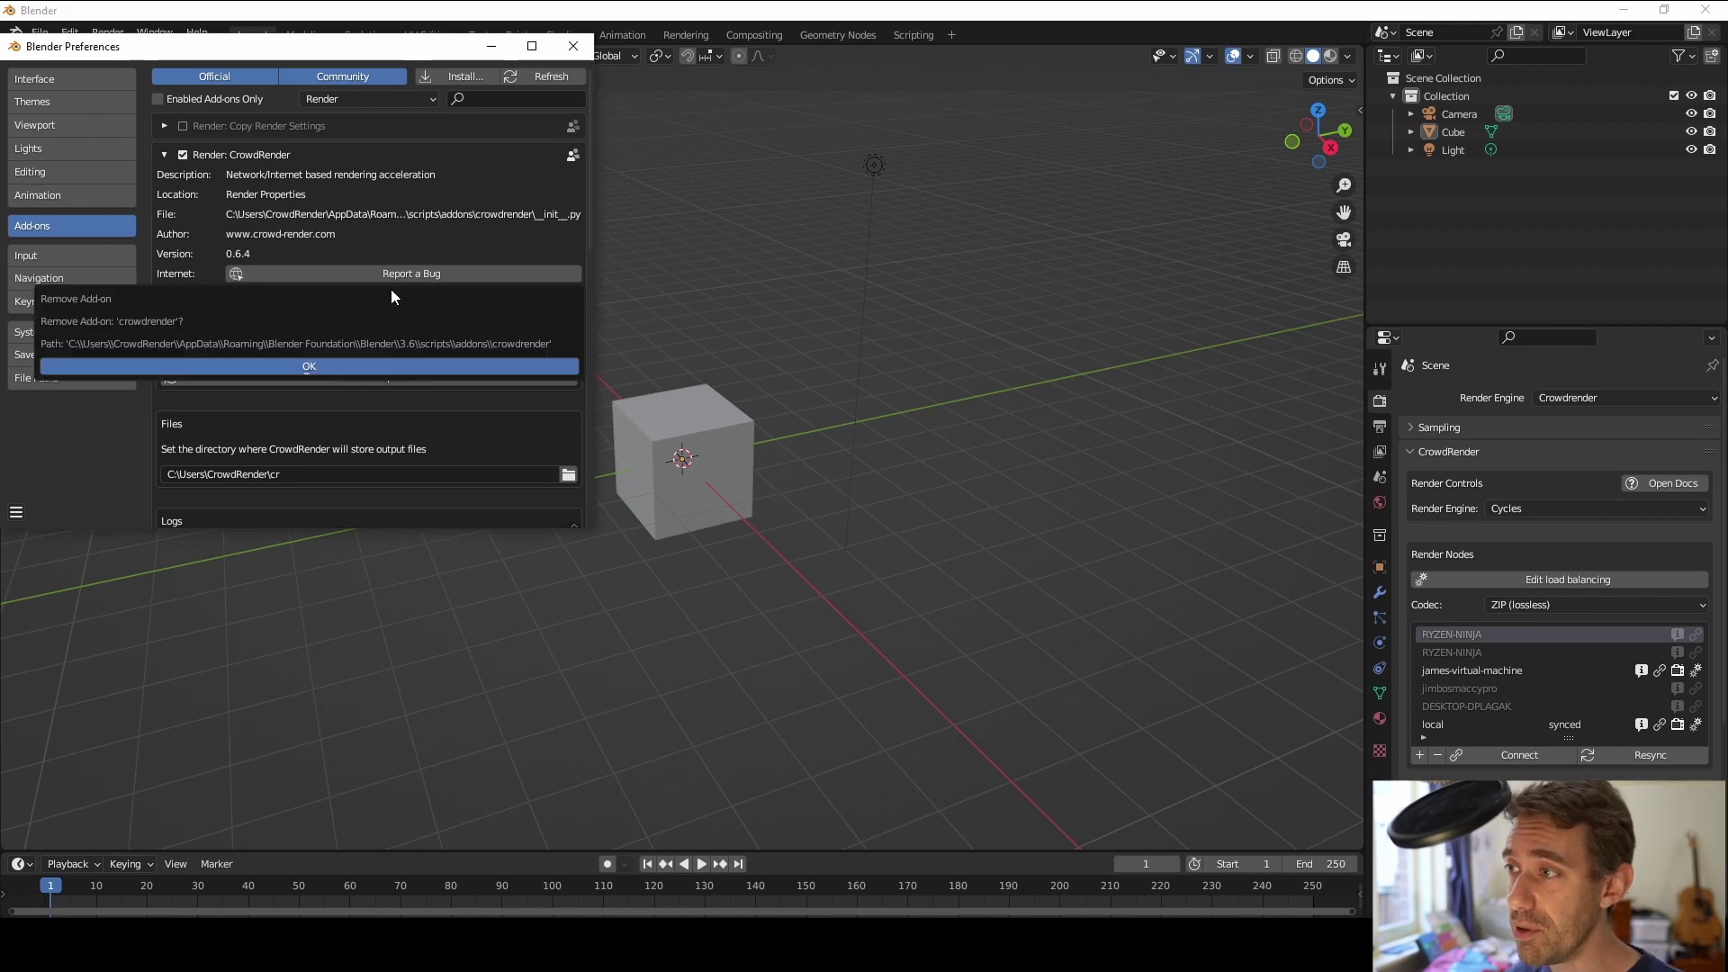
click(333, 366)
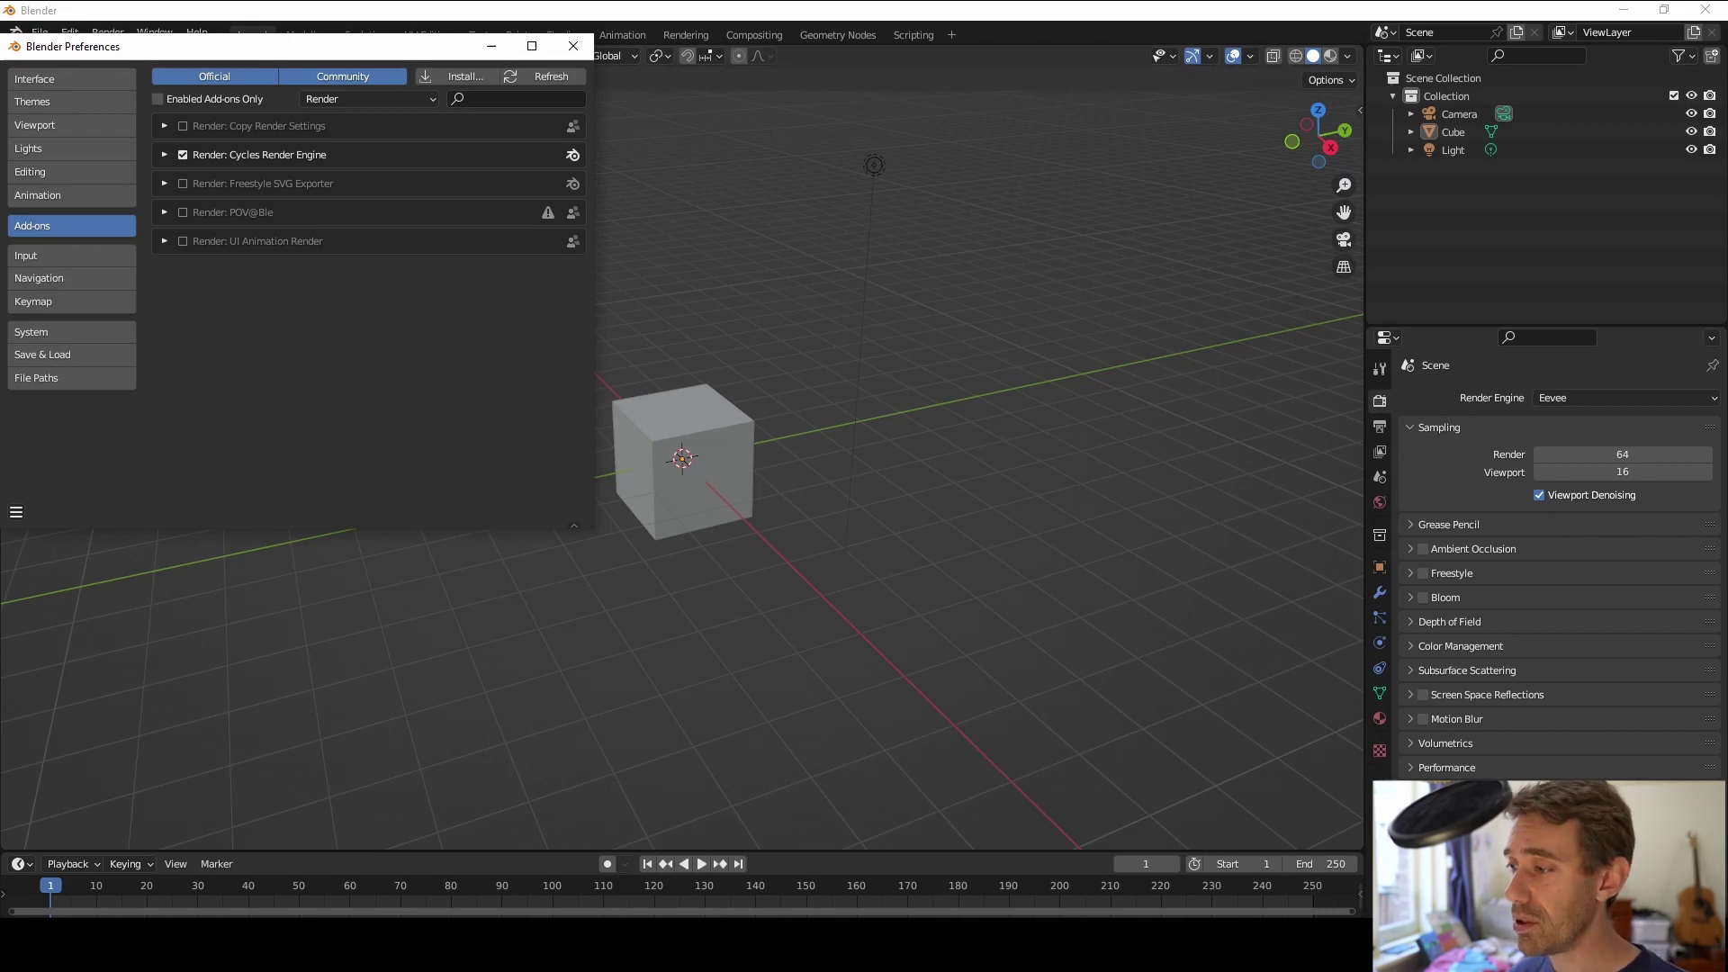
key(alt+Tab)
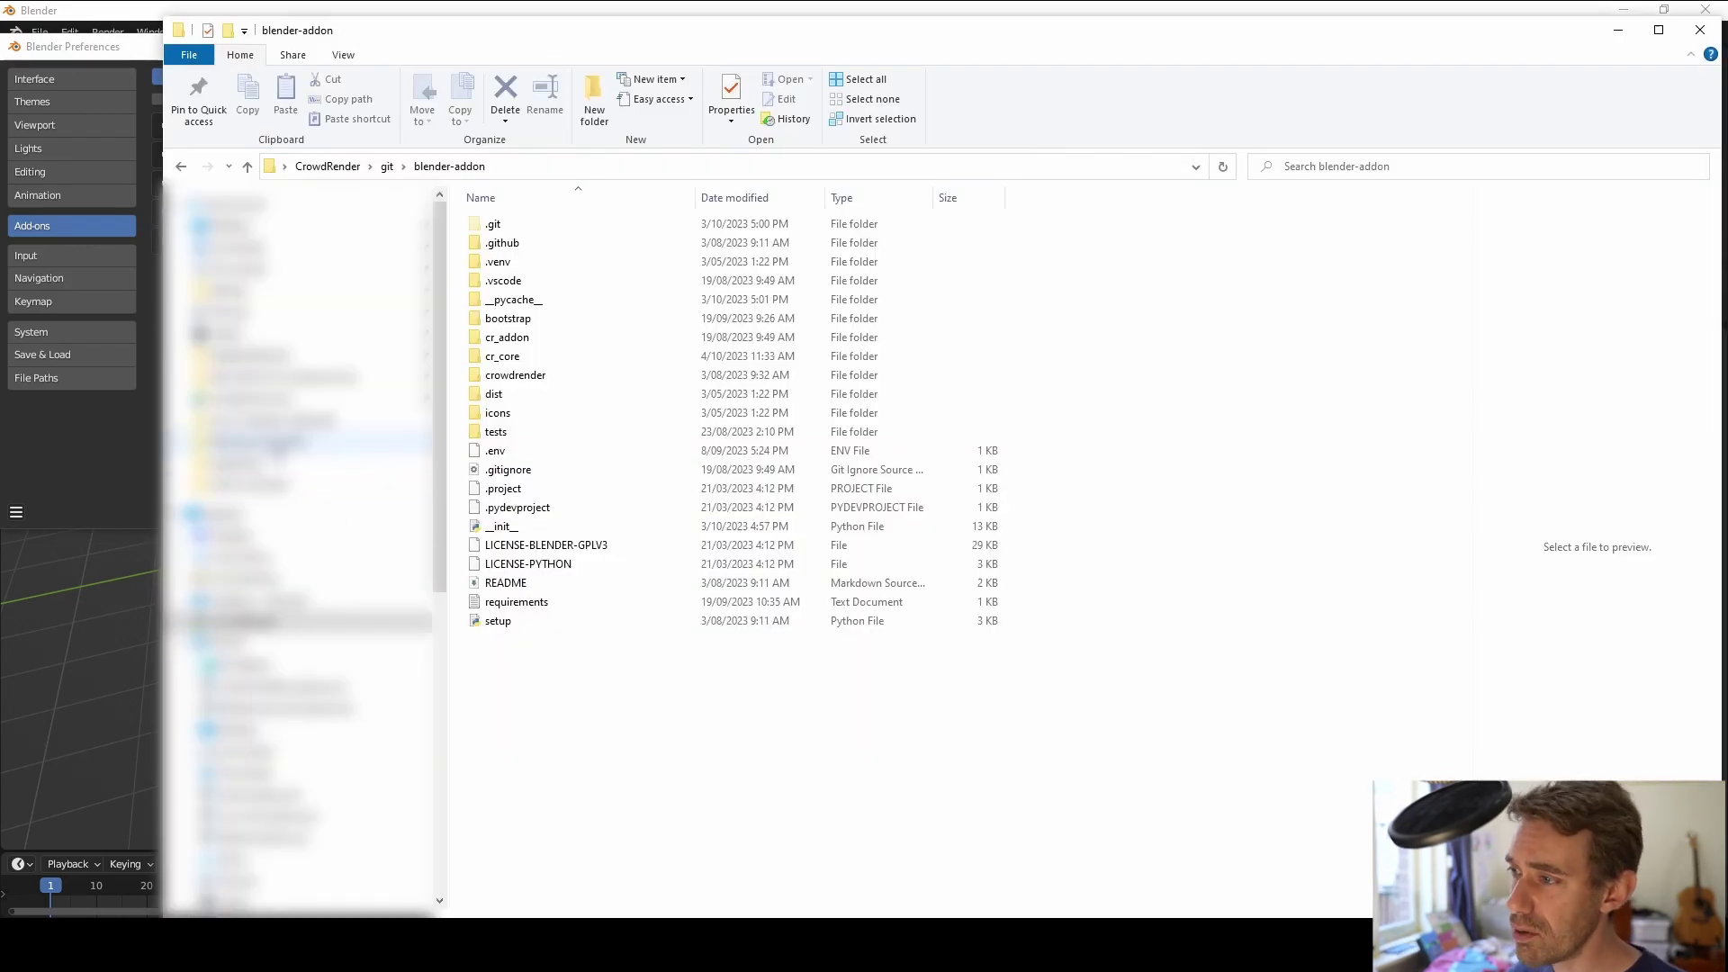
Navigate Explorer to CrowdRender's cr data folder and open its persistent-3.10 subfolder
click(234, 448)
click(300, 168)
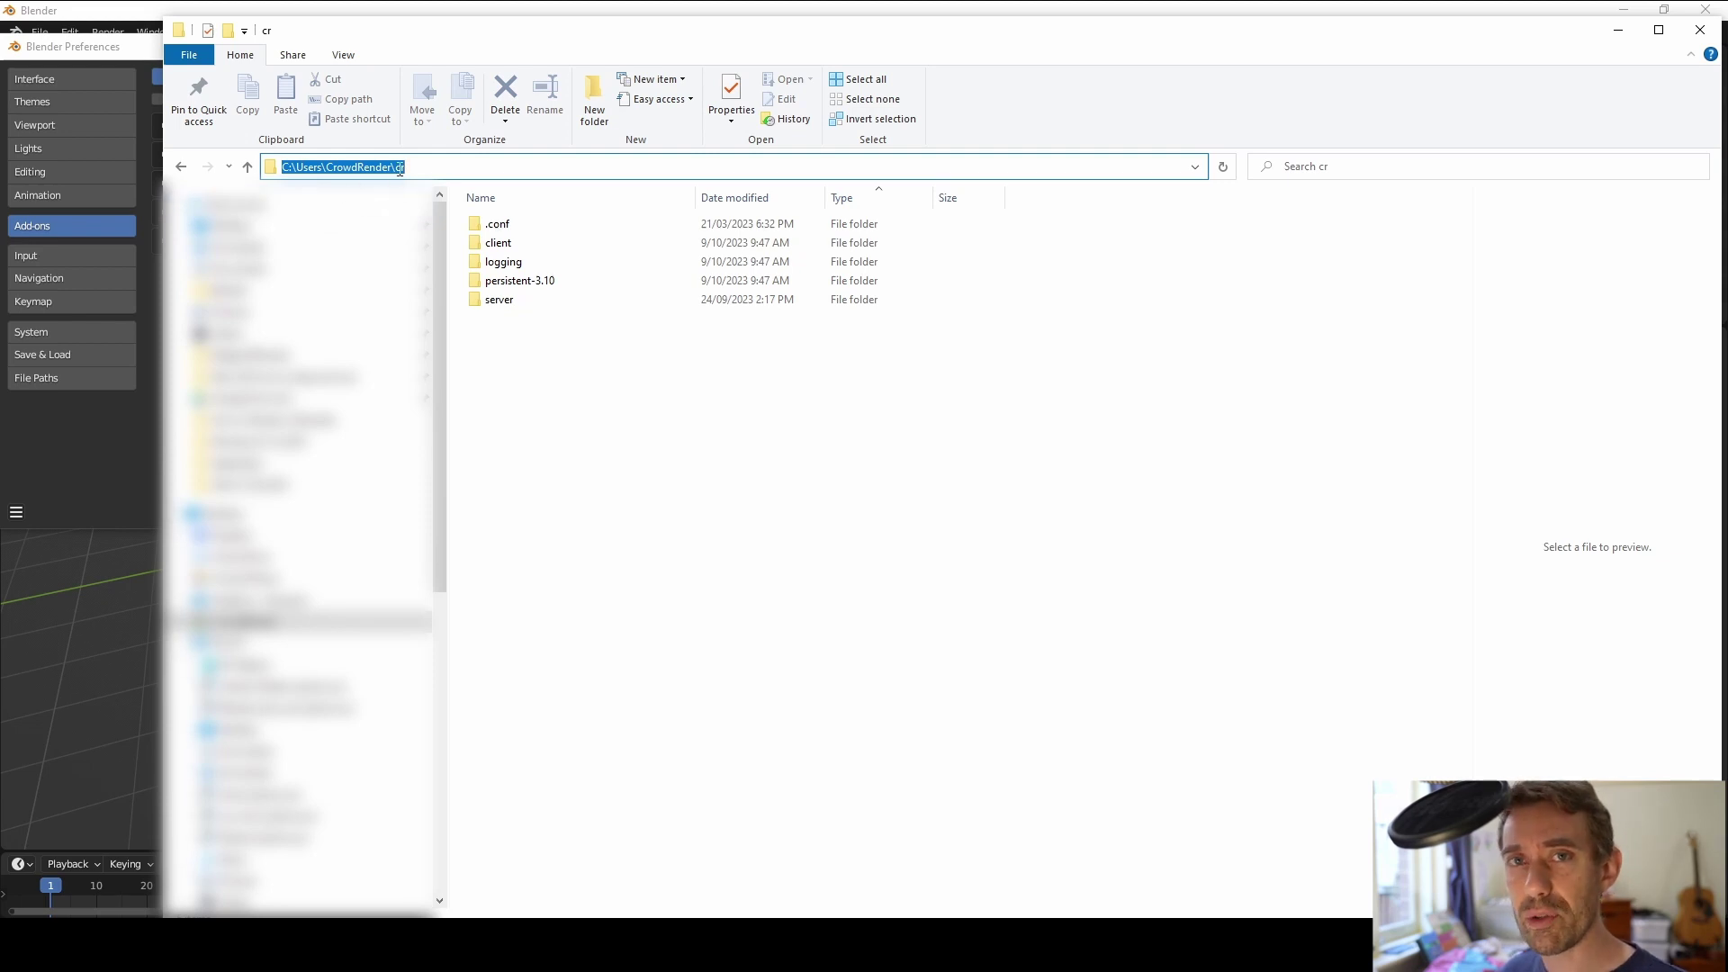
click(531, 389)
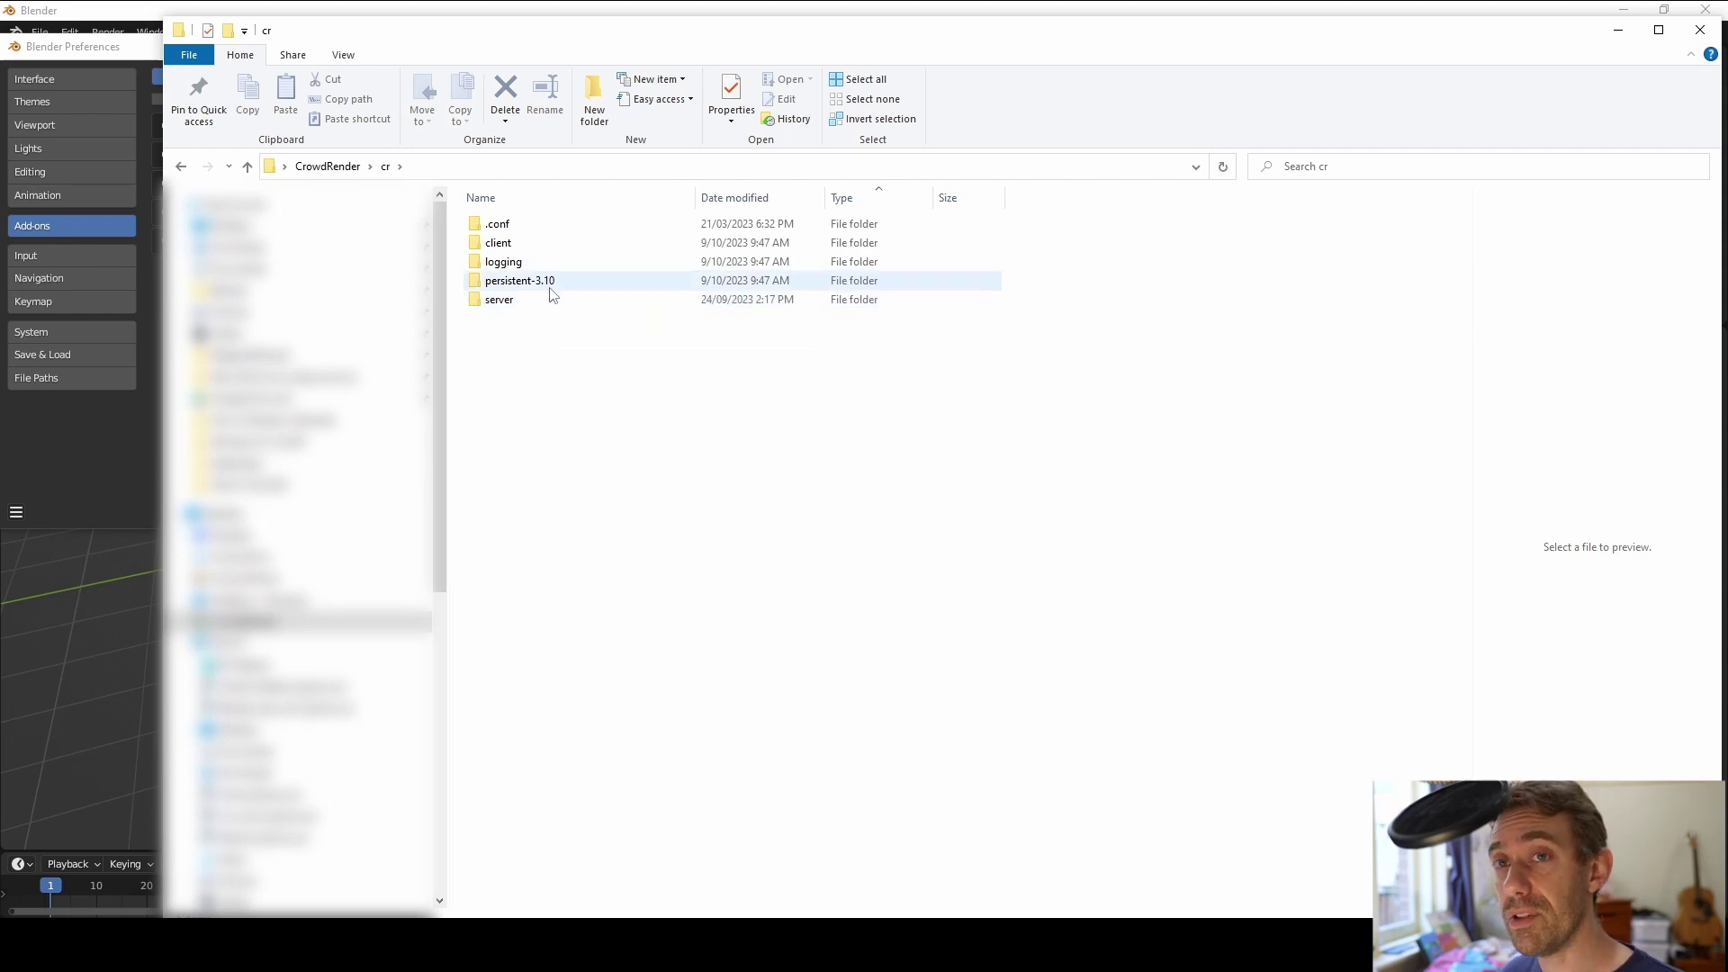
double_click(551, 285)
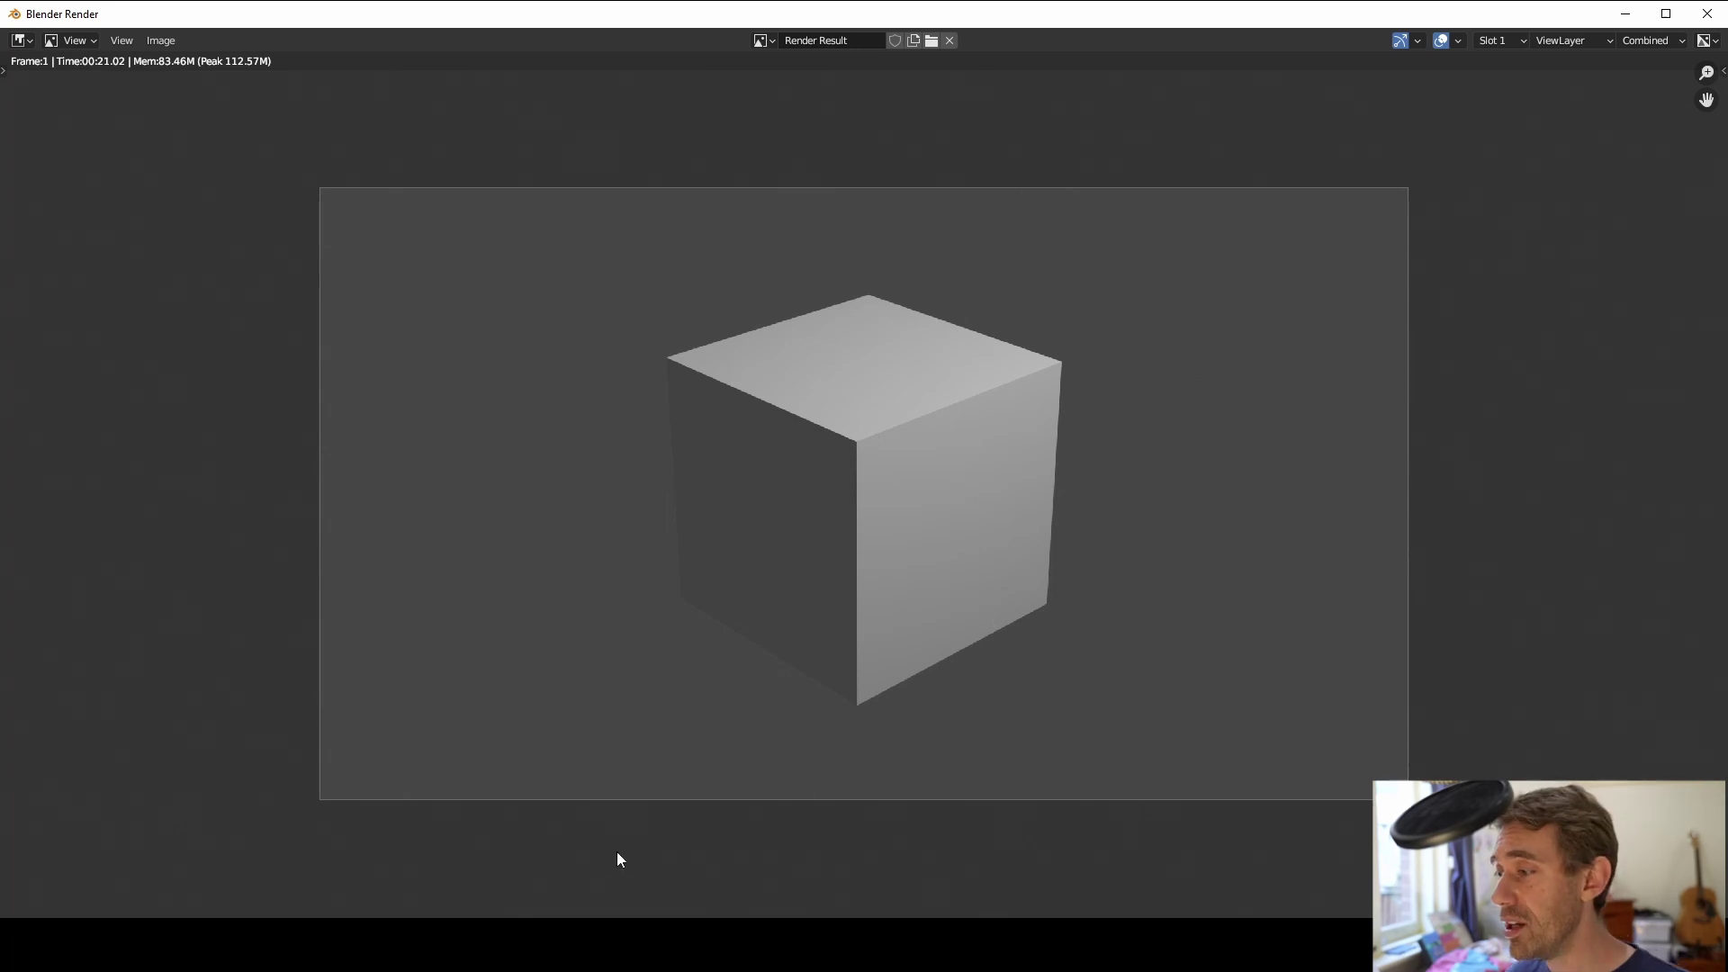
Switch from the finished cube render to the CrowdRender download page in Firefox
key(alt+Tab)
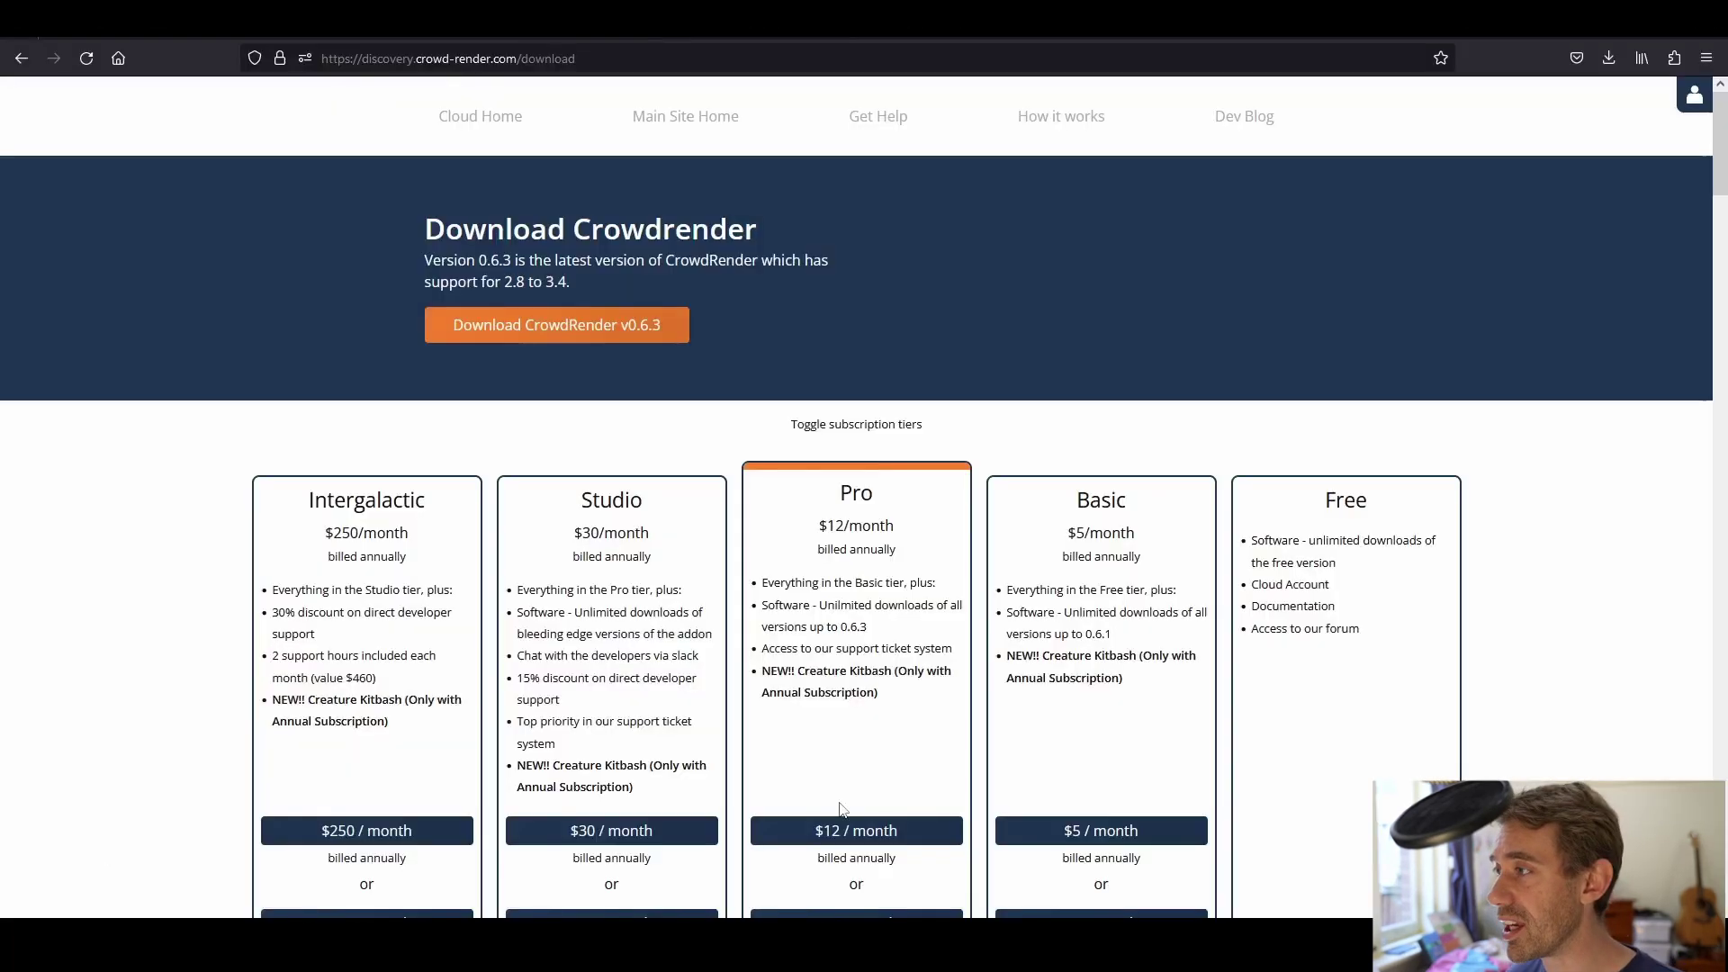